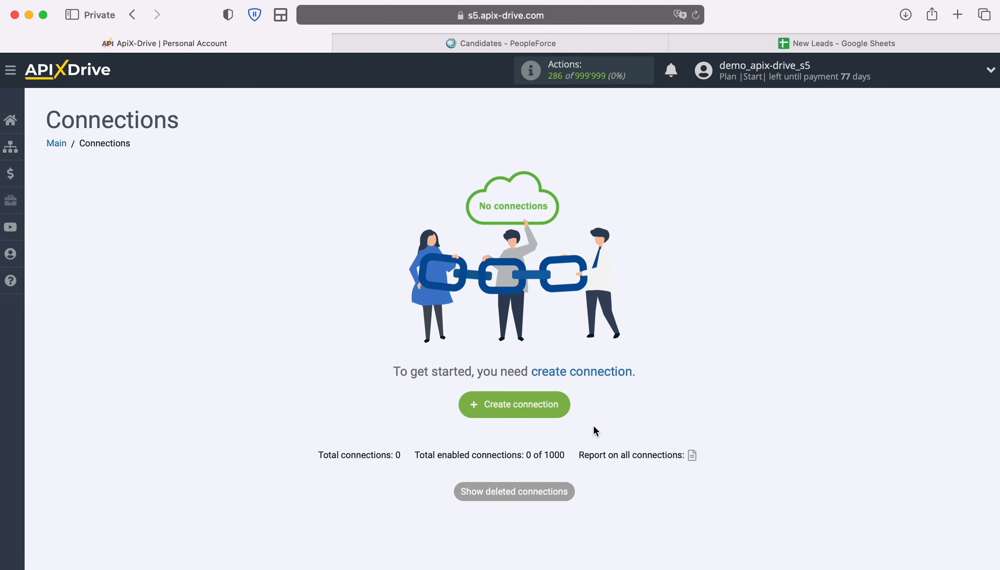
- Create a new connection and choose PeopleForce as its data source system
left_click(560, 404)
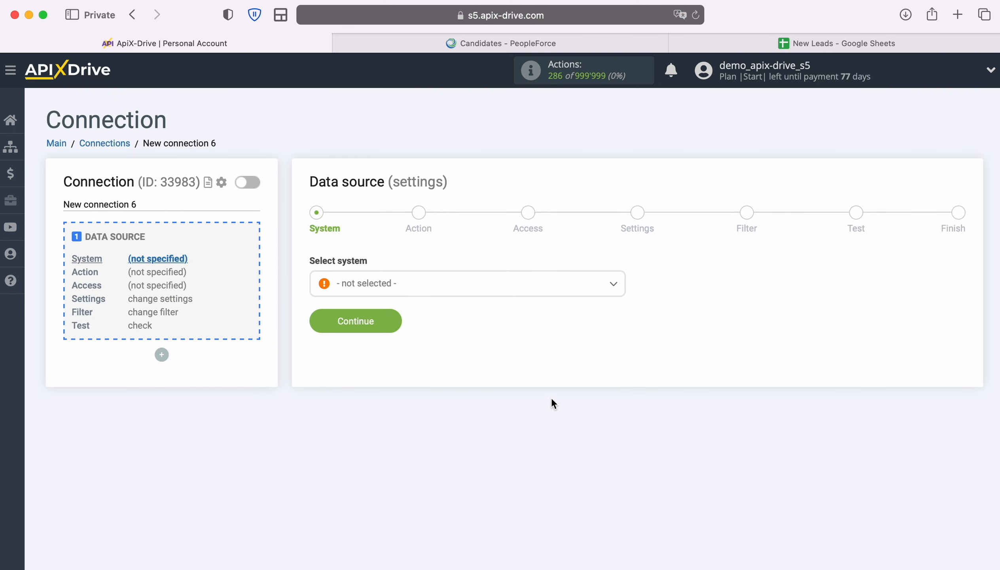
left_click(476, 293)
scroll(529, 412, "down", 10)
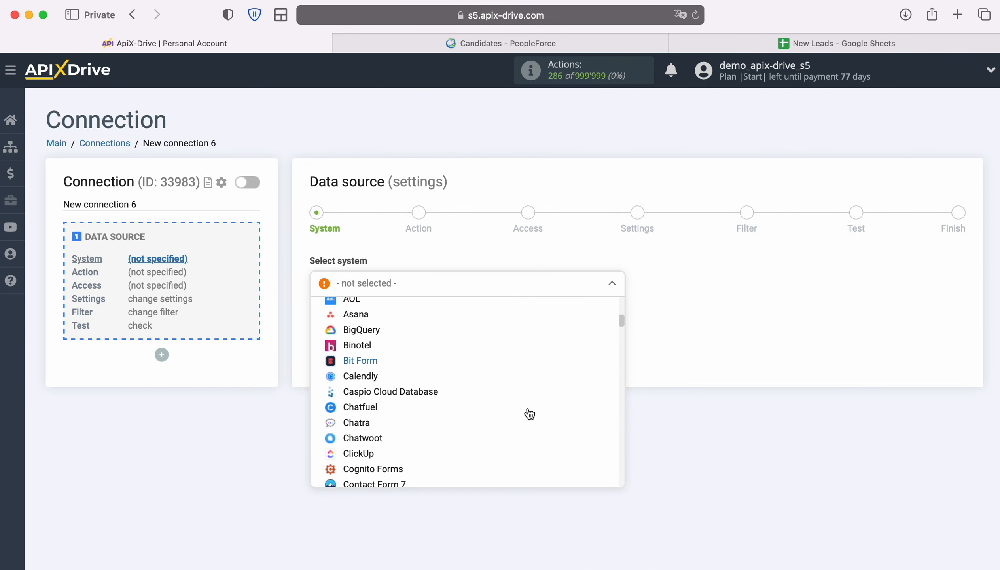
scroll(529, 412, "down", 20)
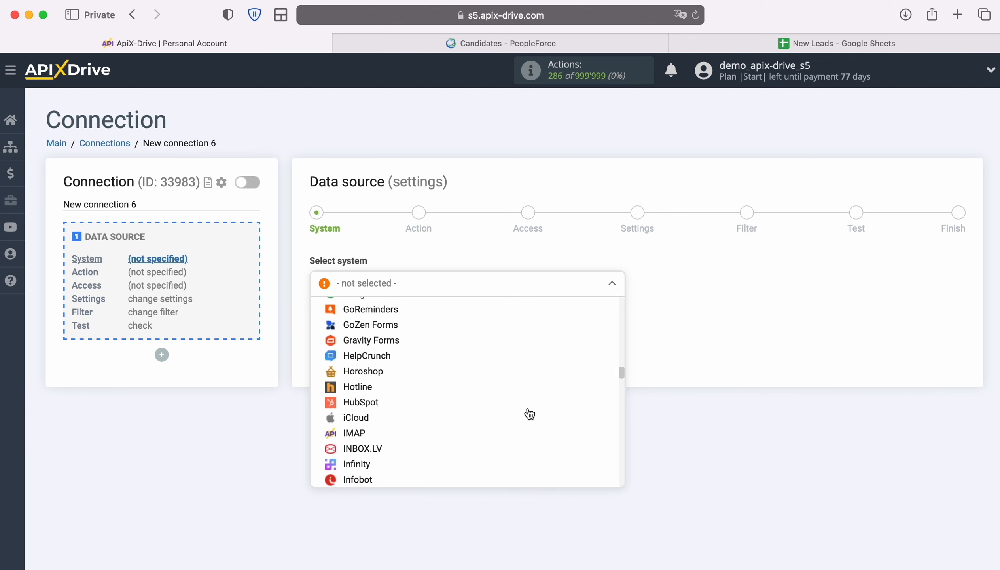
scroll(529, 413, "down", 20)
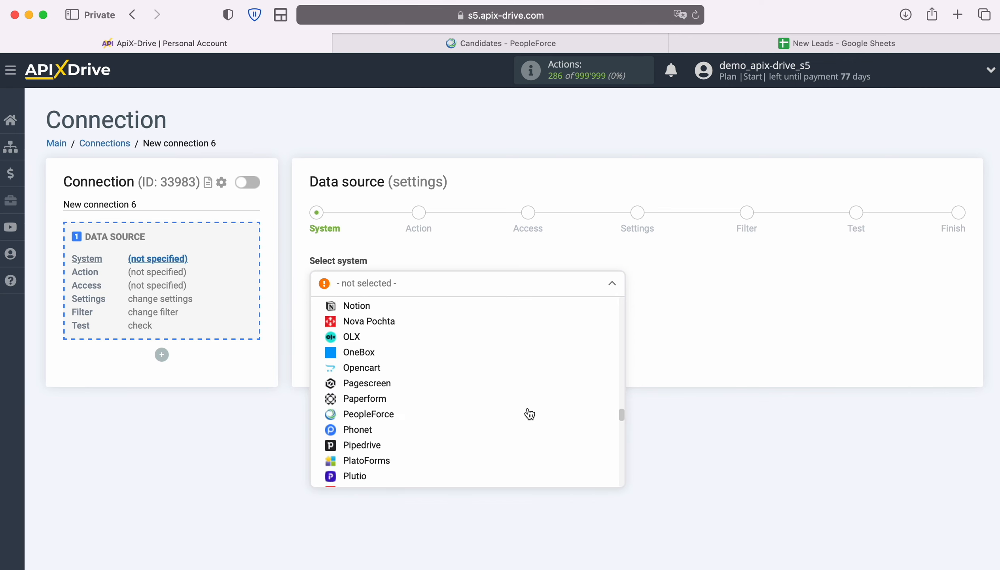
left_click(410, 388)
left_click(389, 321)
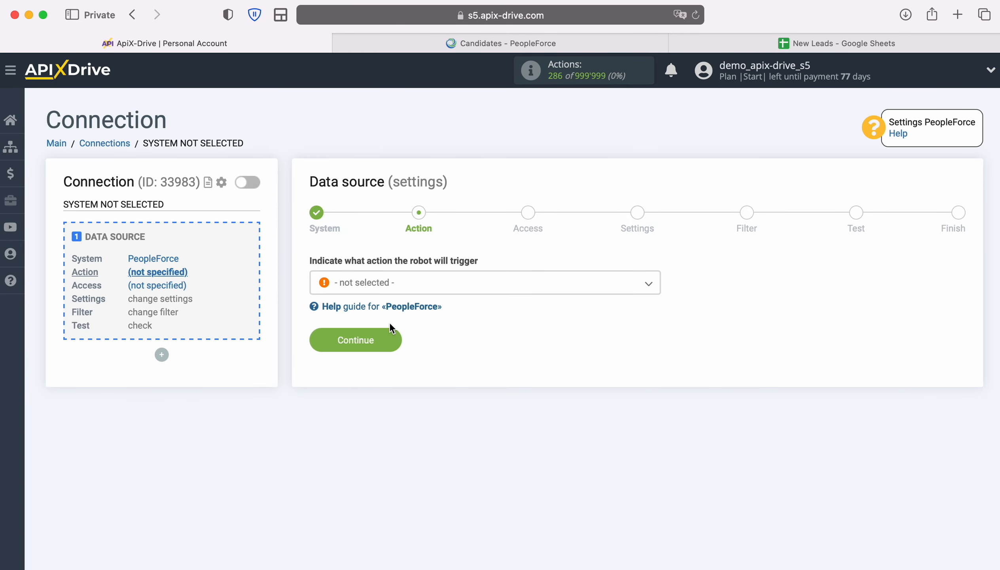
- Set the PeopleForce source action to Get CANDIDATES (new) and continue to the access stage
left_click(496, 292)
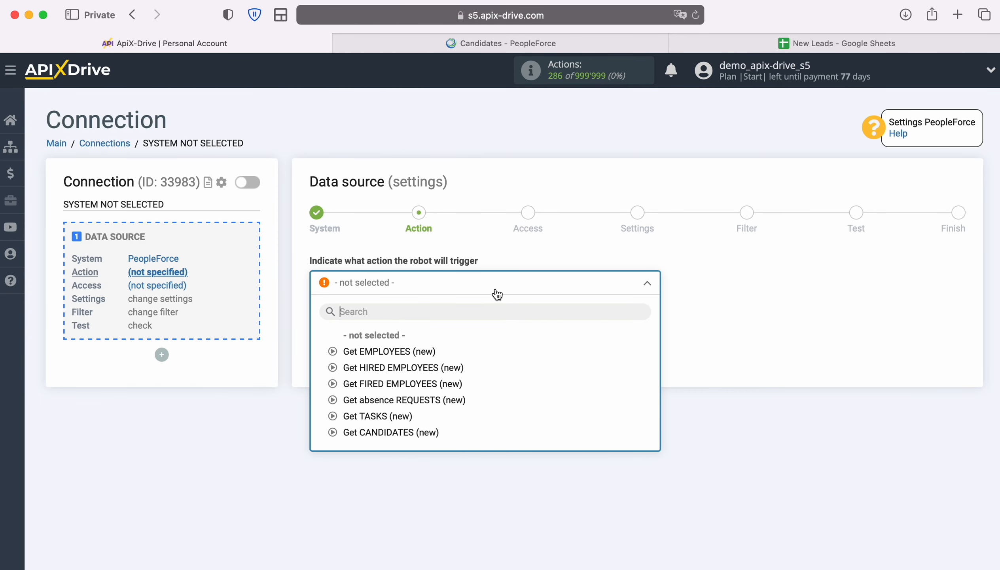
left_click(413, 433)
left_click(394, 341)
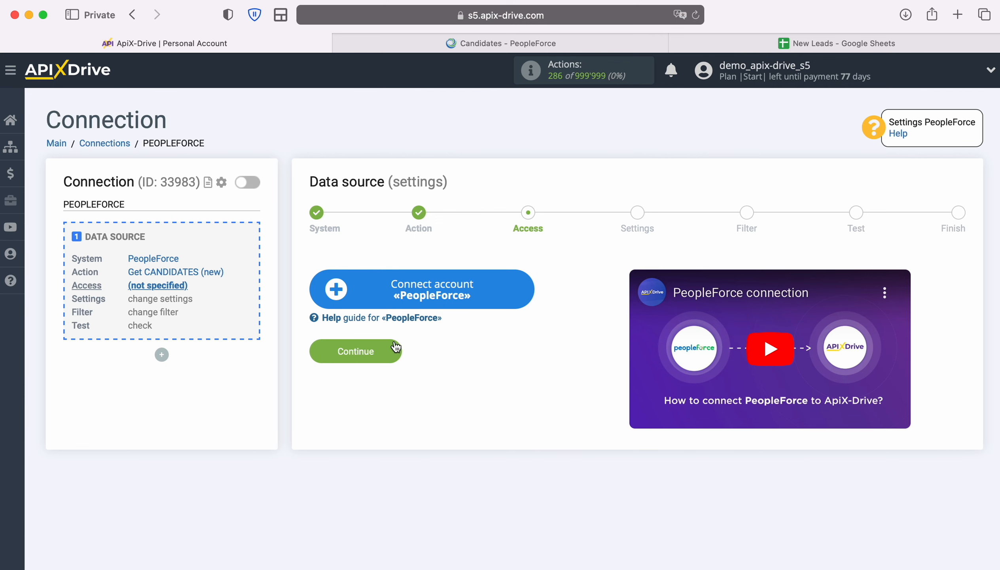
- Begin connecting a PeopleForce account, then switch to PeopleForce and open the API keys page in its settings
left_click(530, 287)
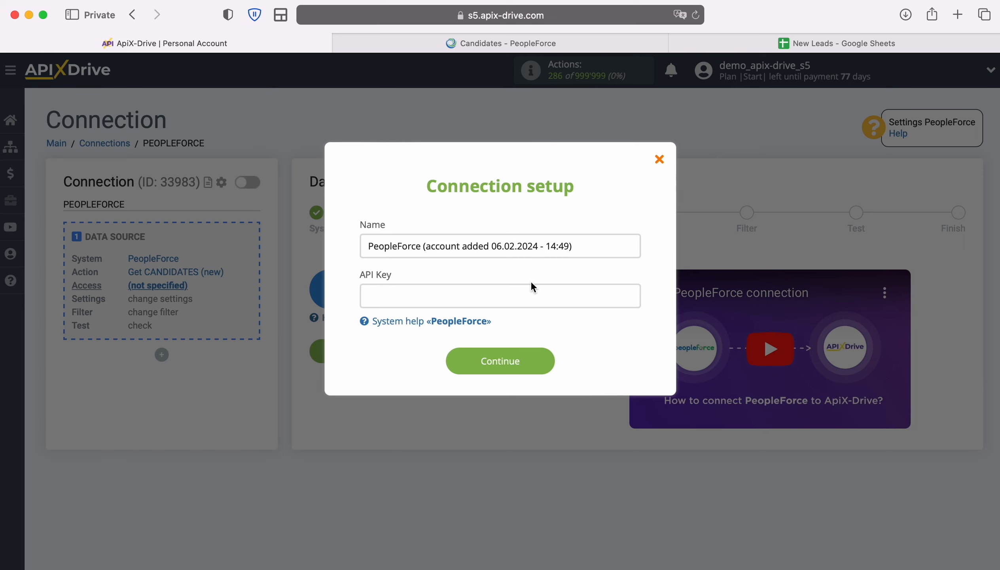
left_click(457, 43)
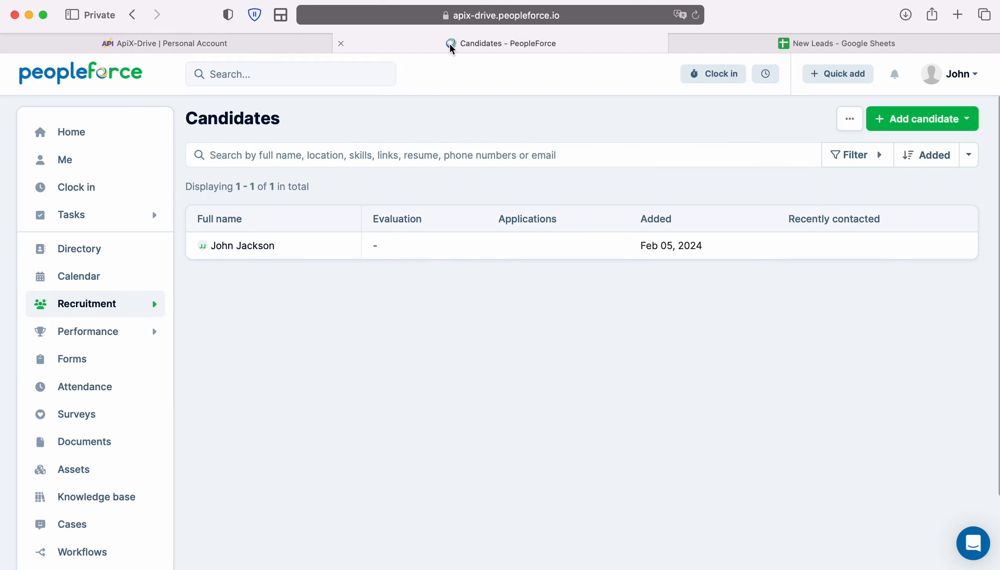
scroll(126, 349, "down", 3)
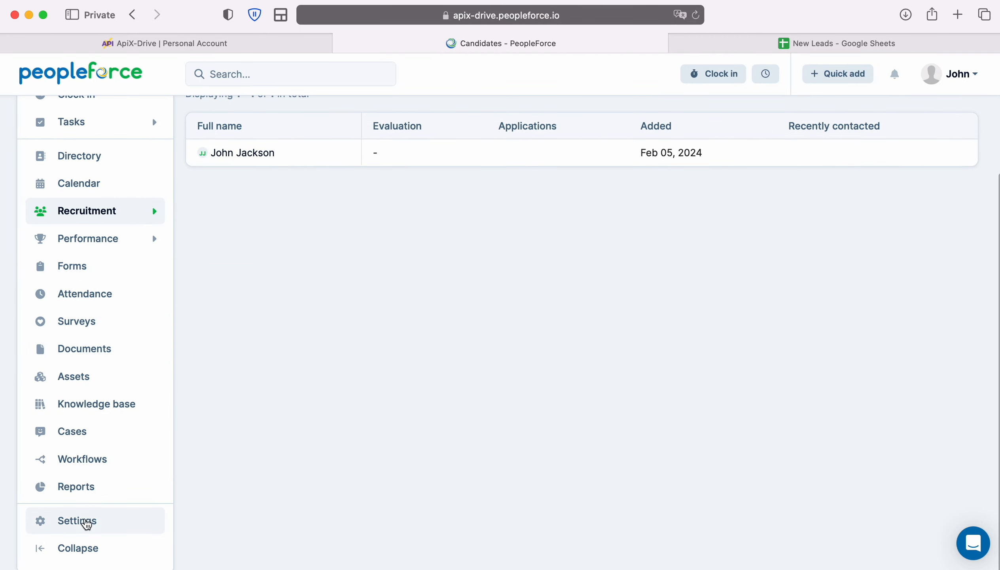
left_click(85, 520)
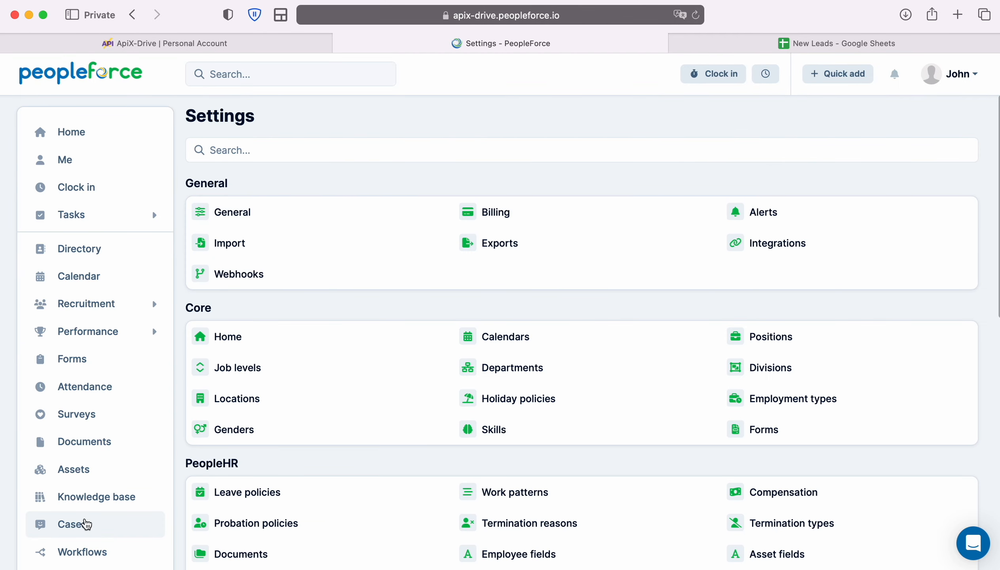
scroll(703, 472, "down", 8)
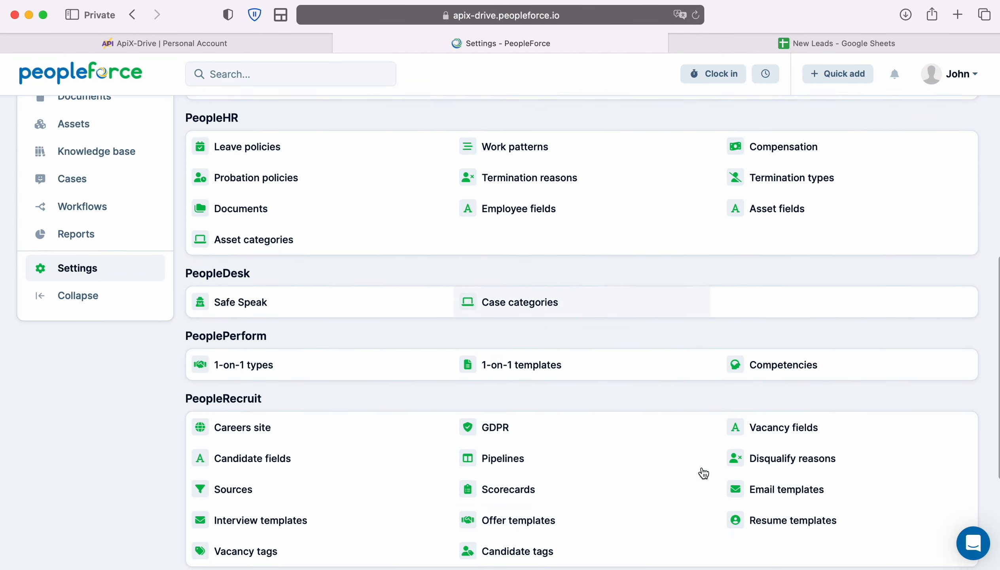
scroll(704, 472, "down", 5)
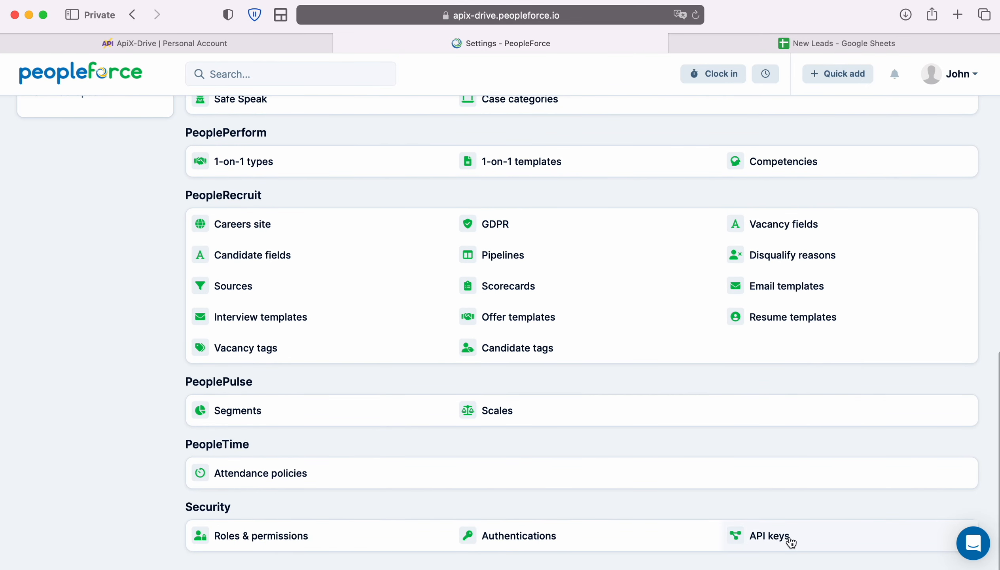
left_click(769, 536)
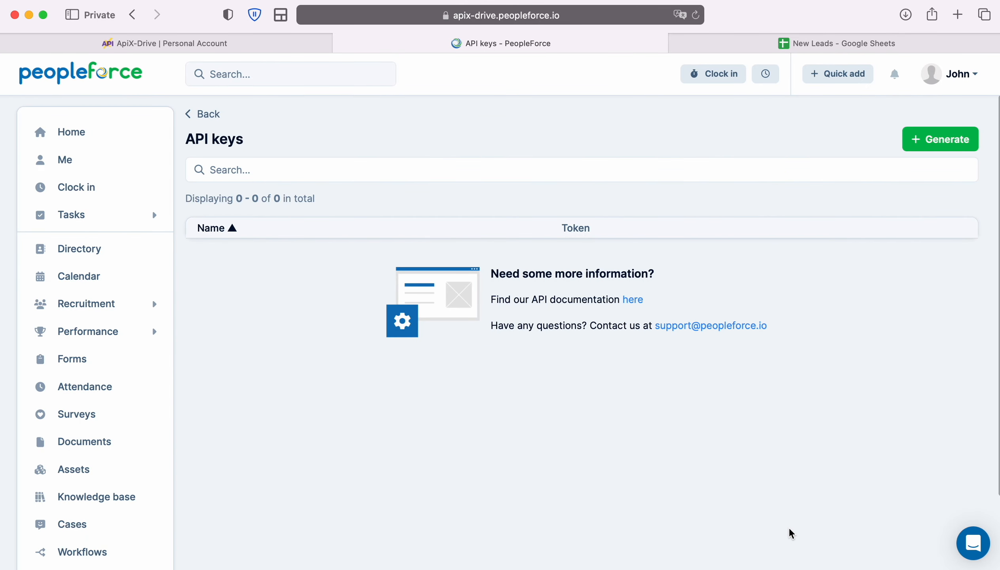
- Generate a new PeopleForce API key named ApiX-Drive and save it
left_click(940, 148)
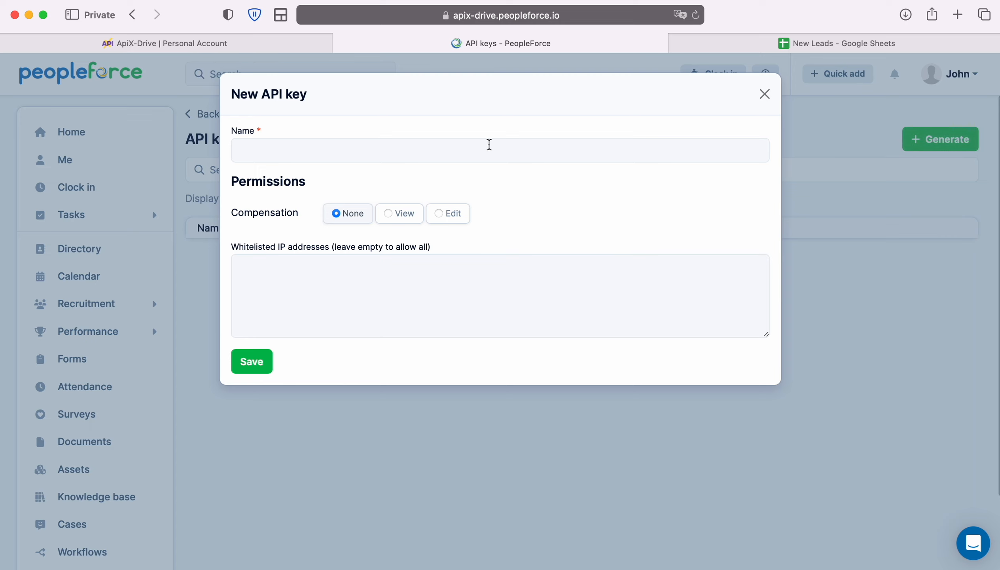
left_click(491, 147)
type("ApiX-Drive")
left_click(264, 363)
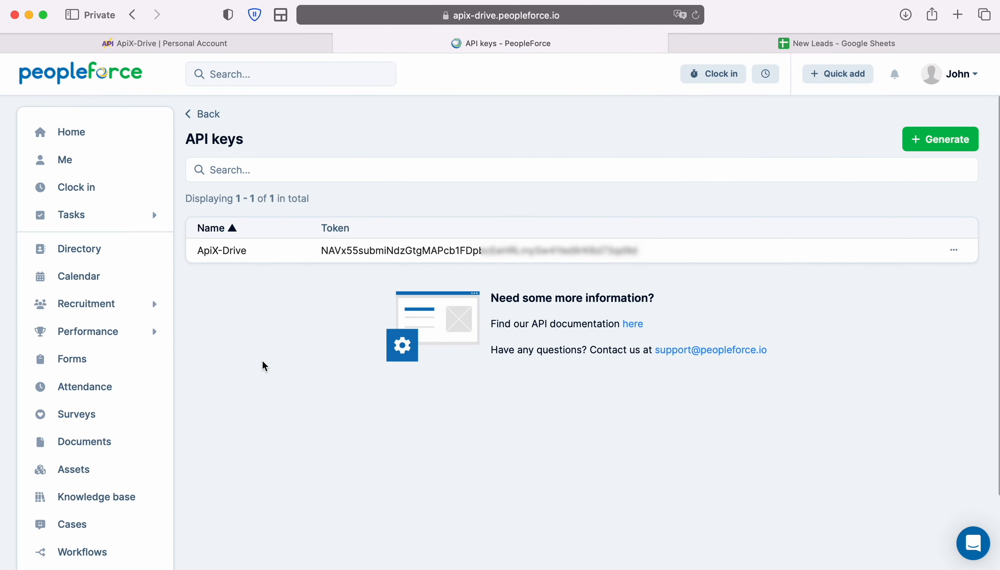
- Copy the generated token from PeopleForce, paste it as the API key in the ApiX-Drive connection setup, and submit the account
left_click_drag(318, 251, 639, 250)
right_click(627, 250)
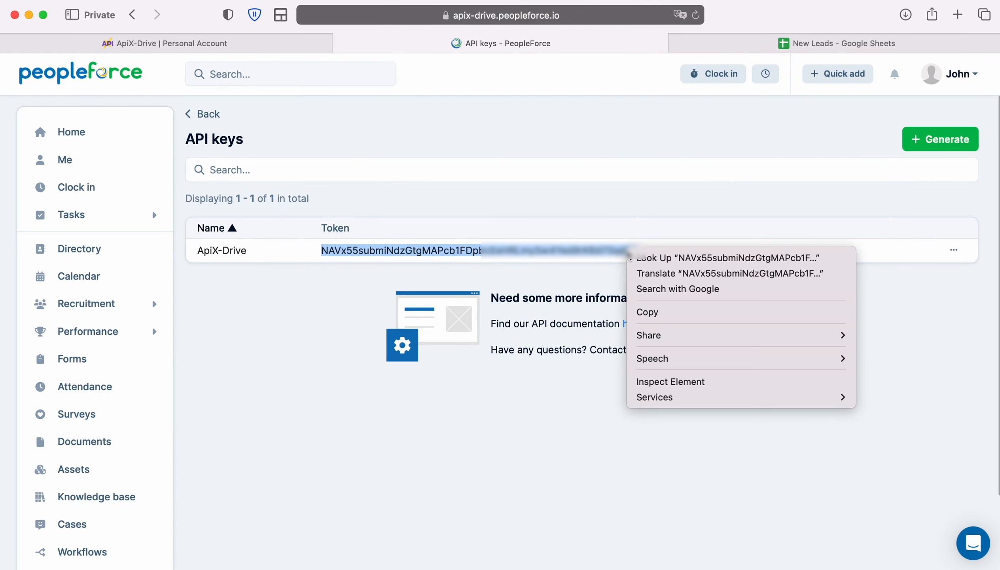
left_click(647, 312)
left_click(297, 48)
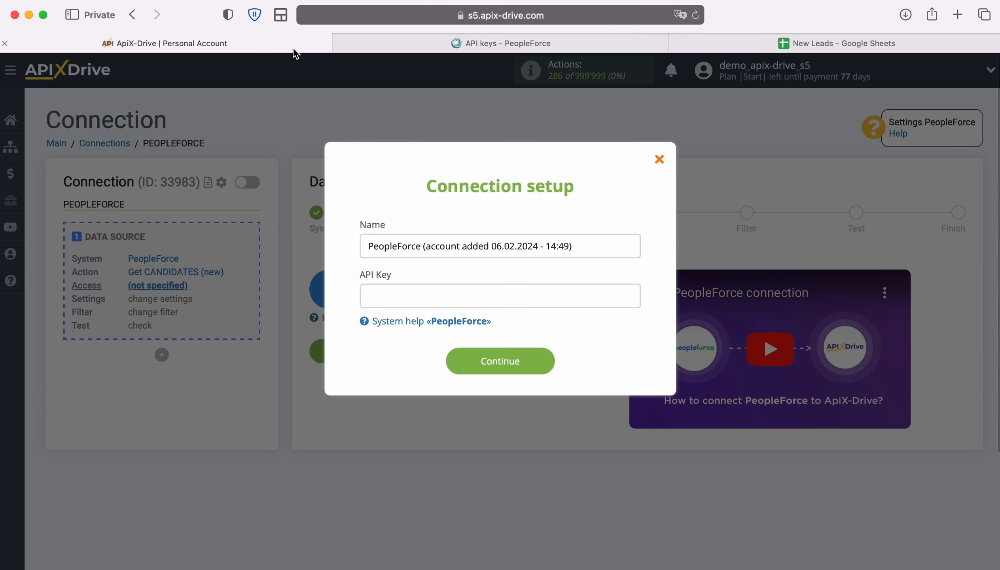
right_click(427, 294)
left_click(441, 337)
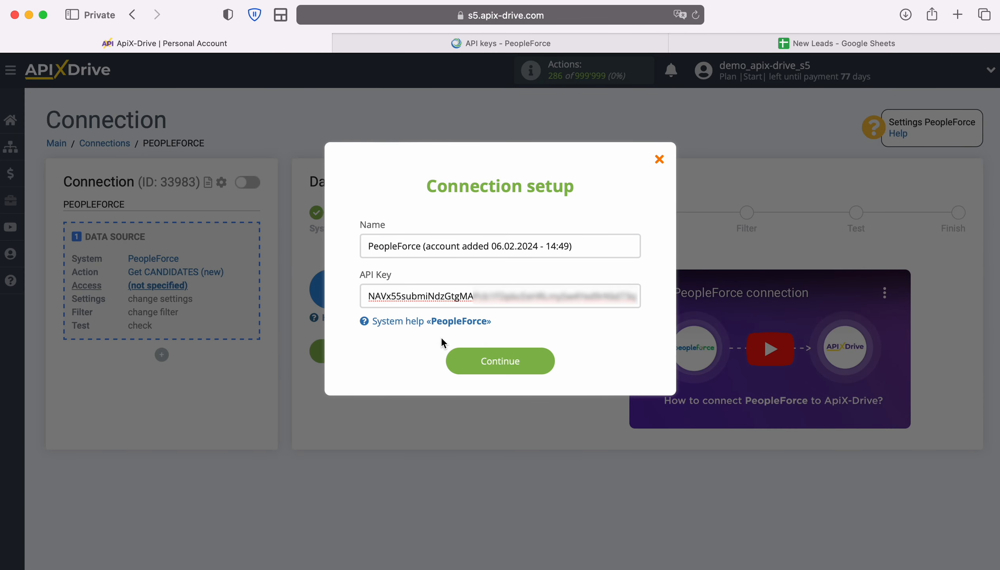
left_click(536, 358)
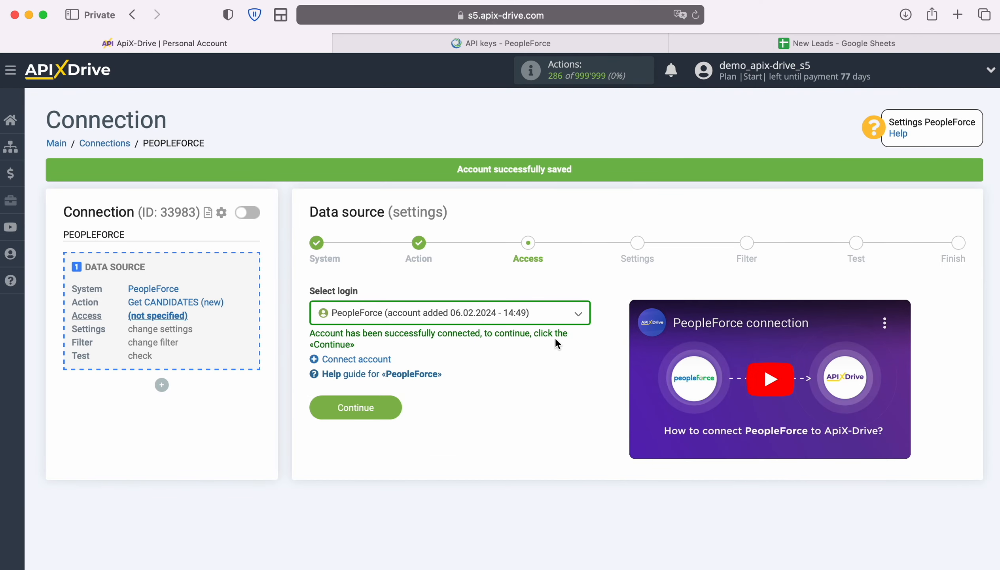
- Select the newly connected PeopleForce account as the data source login and continue
left_click(579, 314)
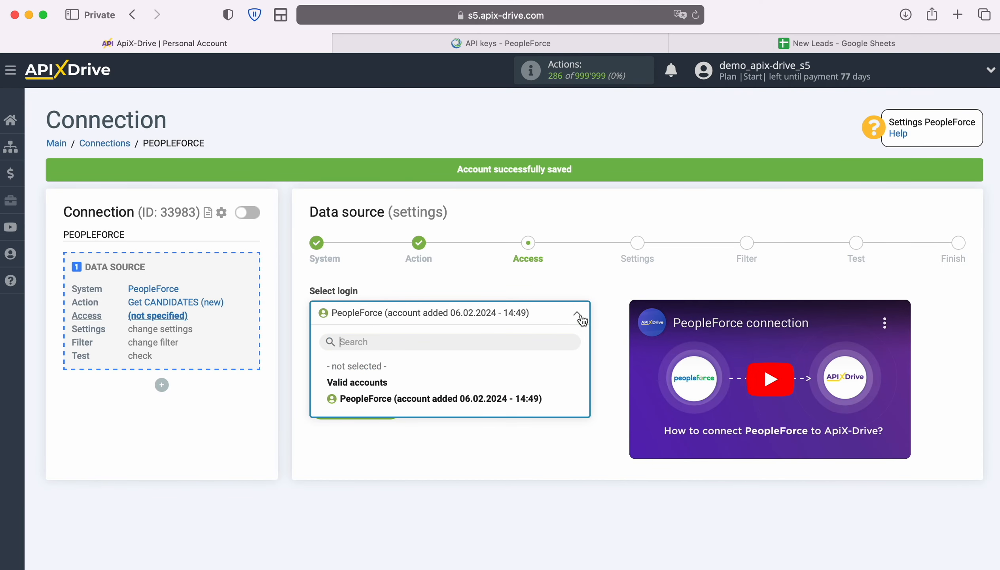
left_click(516, 398)
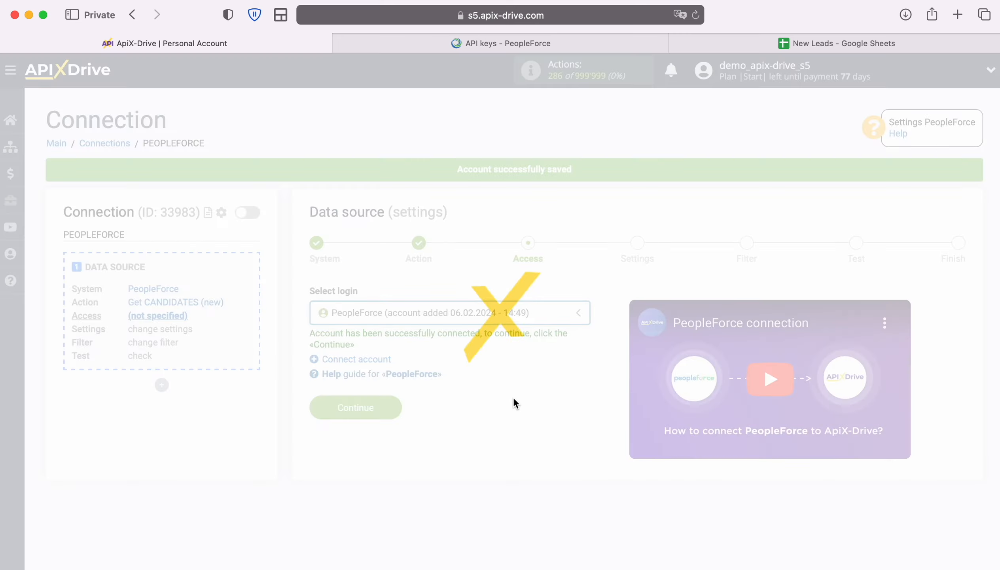
left_click(392, 406)
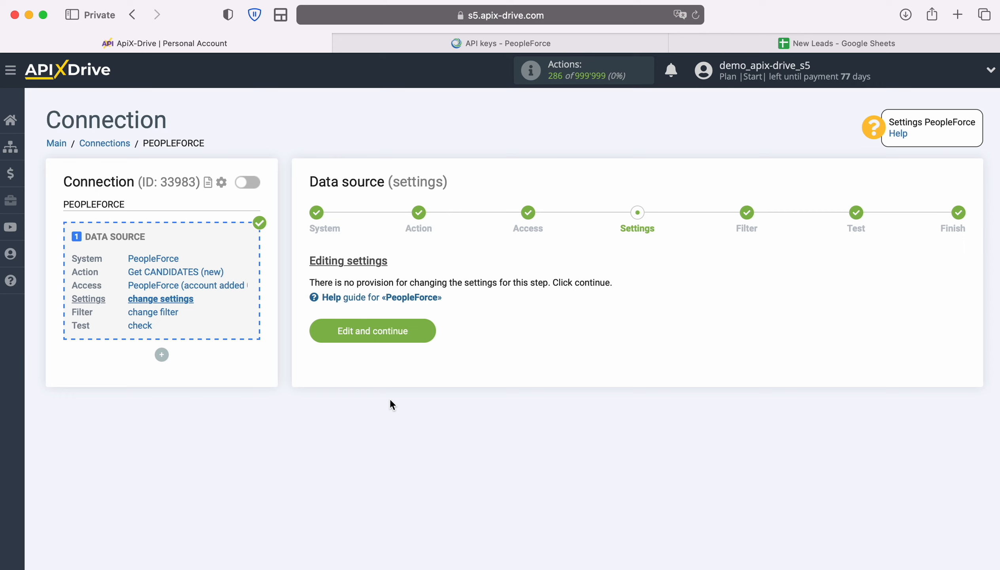
- Complete the data source setup without extra settings or filter conditions, reviewing and accepting the candidate test data
left_click(429, 327)
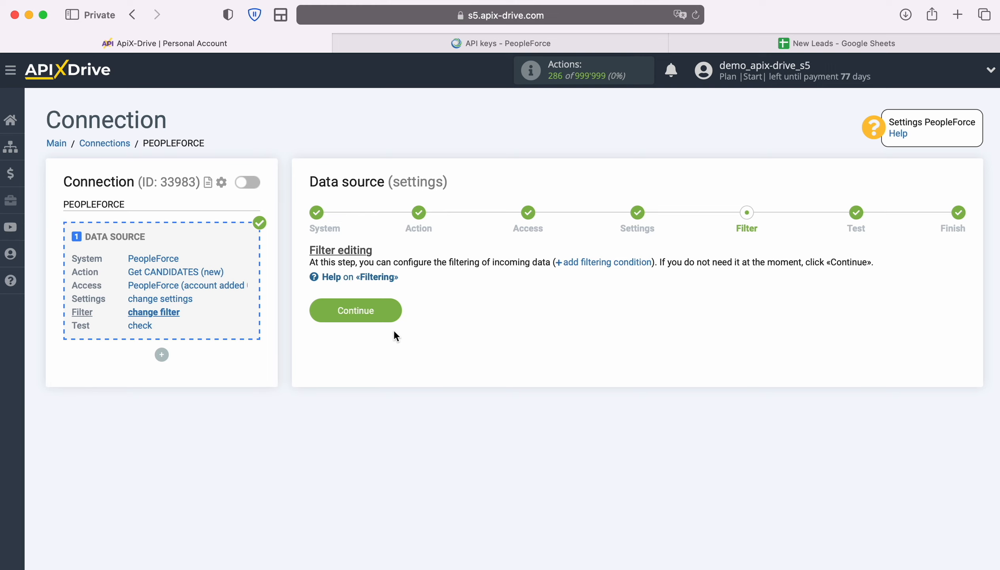
left_click(391, 310)
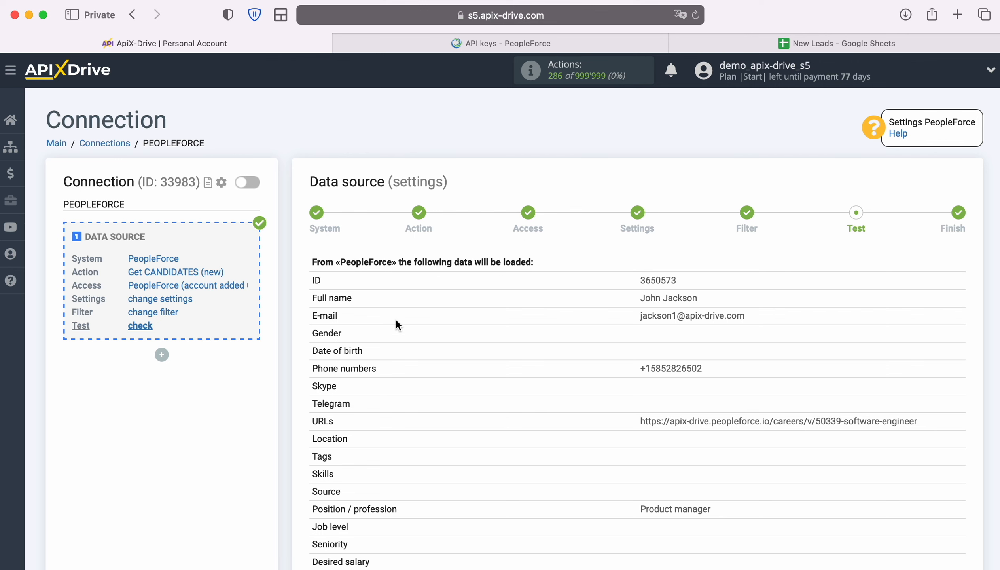
scroll(541, 358, "down", 10)
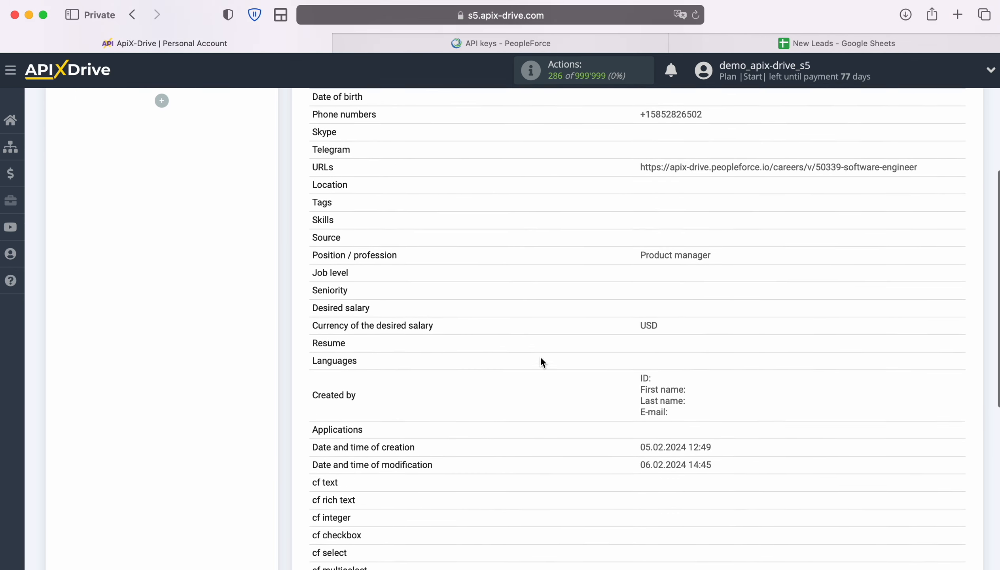
scroll(540, 356, "down", 3)
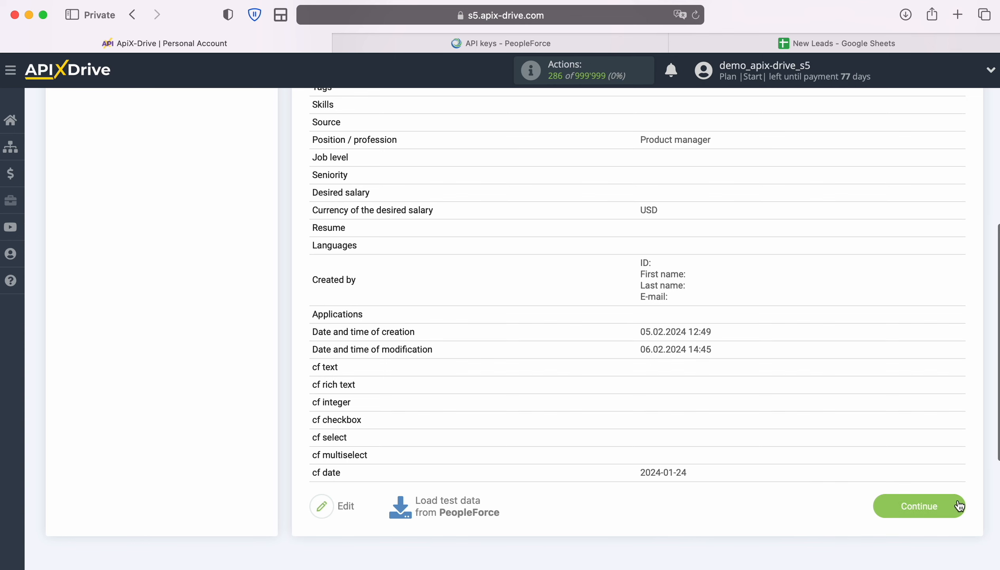
left_click(957, 505)
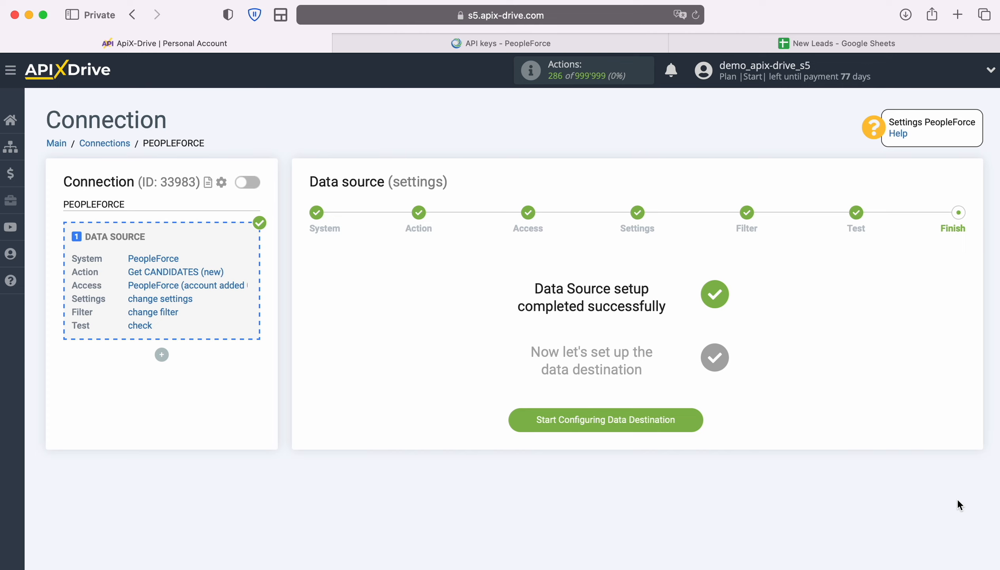
- Start configuring the data destination and choose Google Sheets as its system
left_click(699, 416)
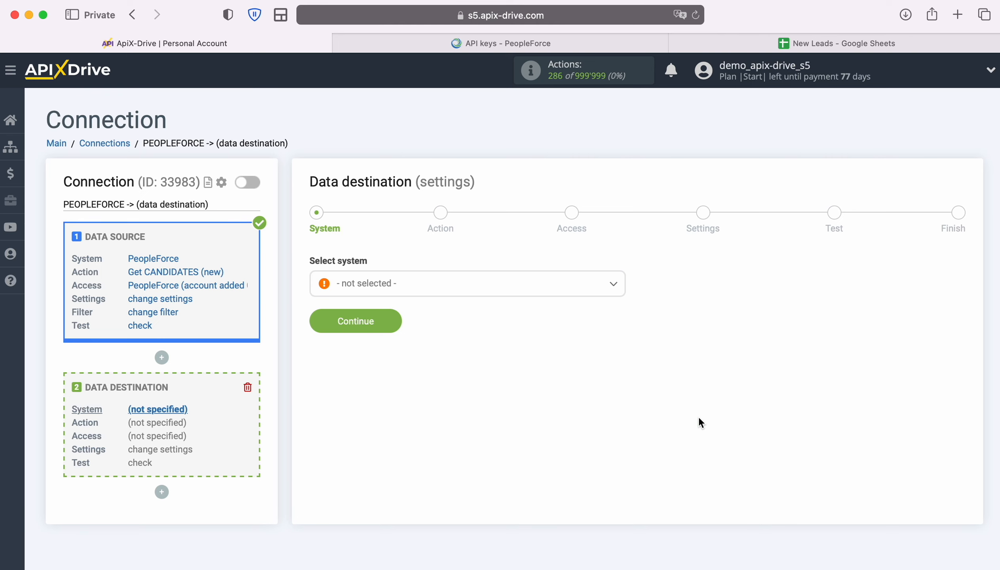
left_click(475, 289)
scroll(490, 415, "down", 10)
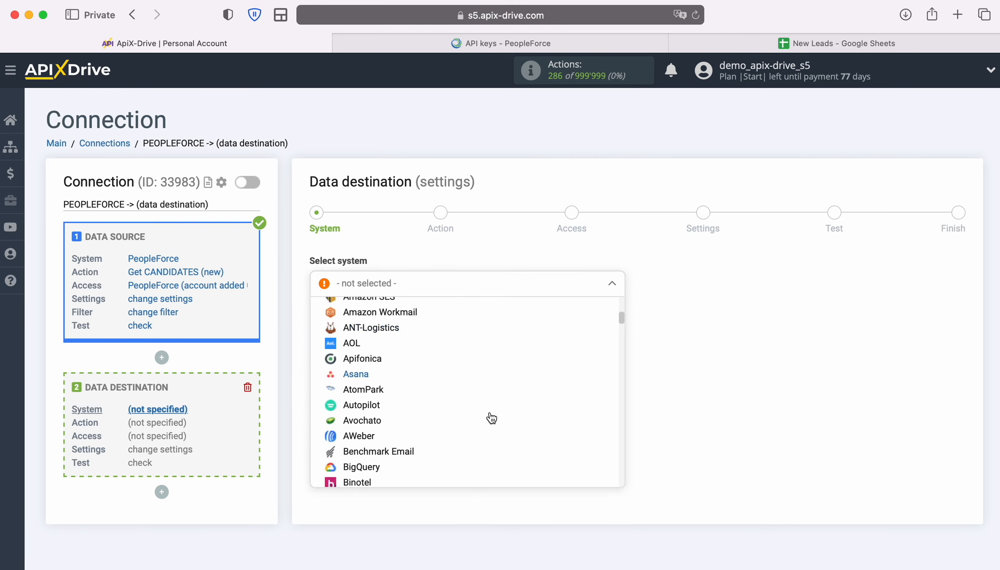
scroll(492, 418, "down", 15)
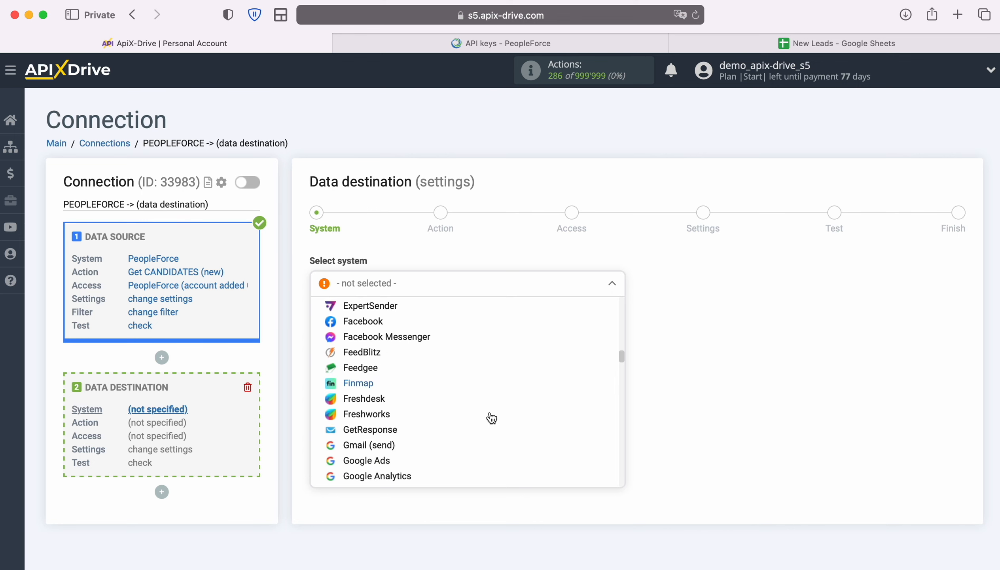
left_click(443, 439)
left_click(393, 319)
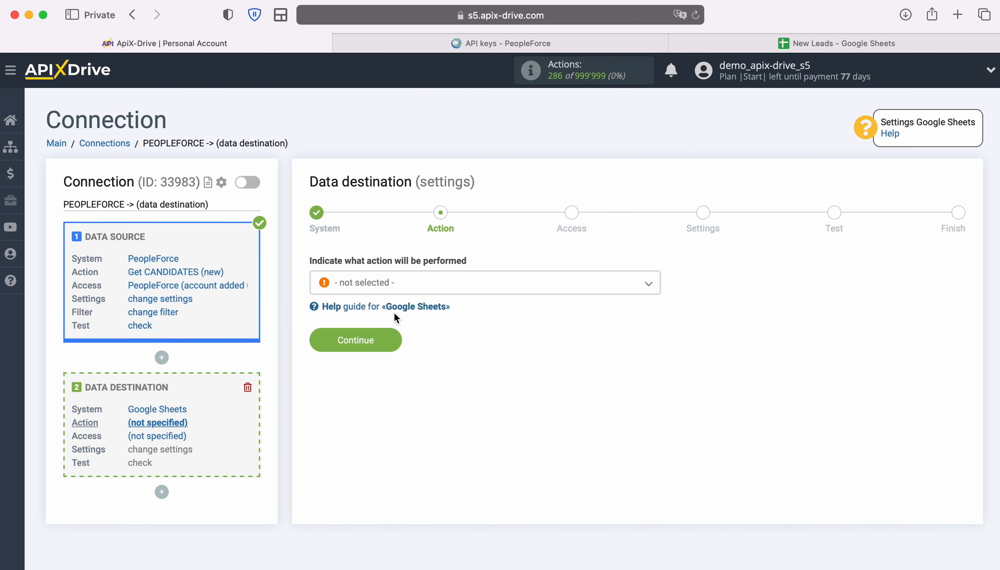
- Set the Google Sheets destination action to Add ROW and continue to the access stage
left_click(480, 288)
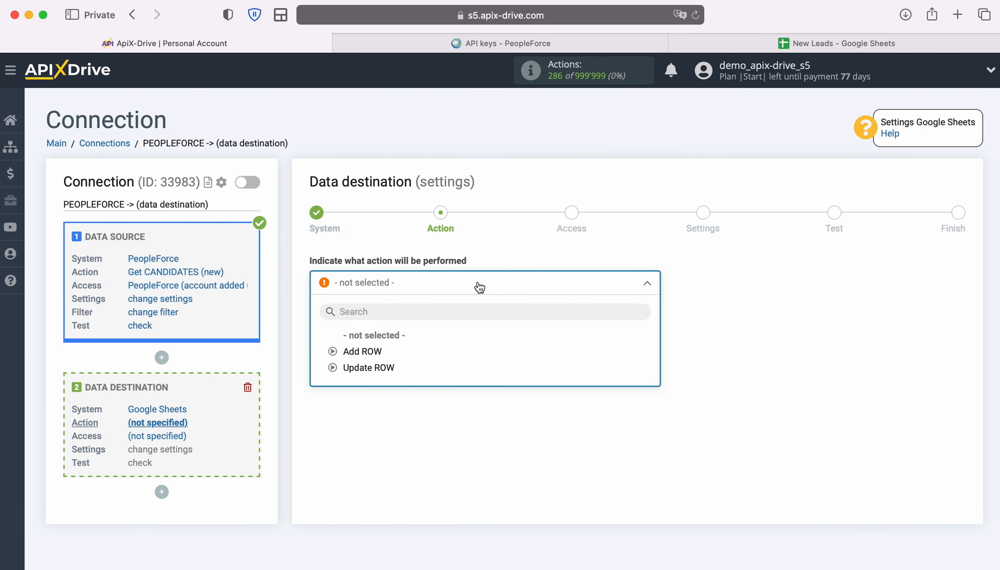
left_click(371, 352)
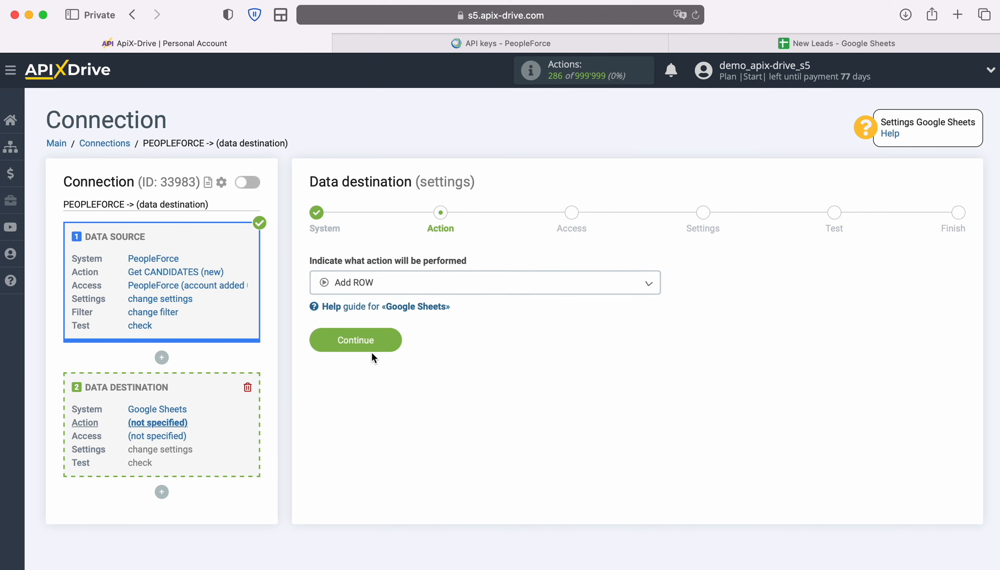
left_click(388, 338)
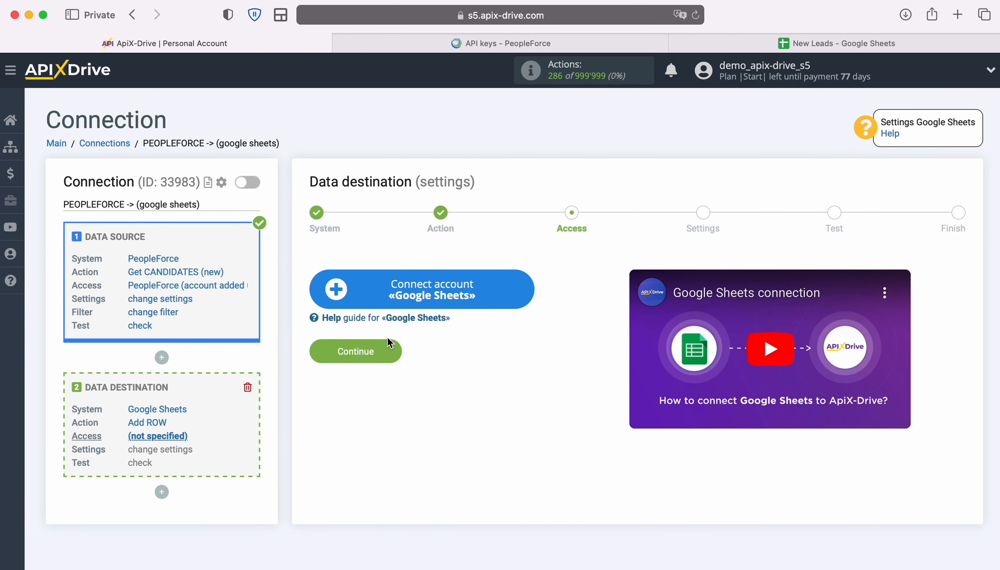
- Start connecting a Google Sheets account and sign in to Google with the saved account e-mail and password
left_click(526, 294)
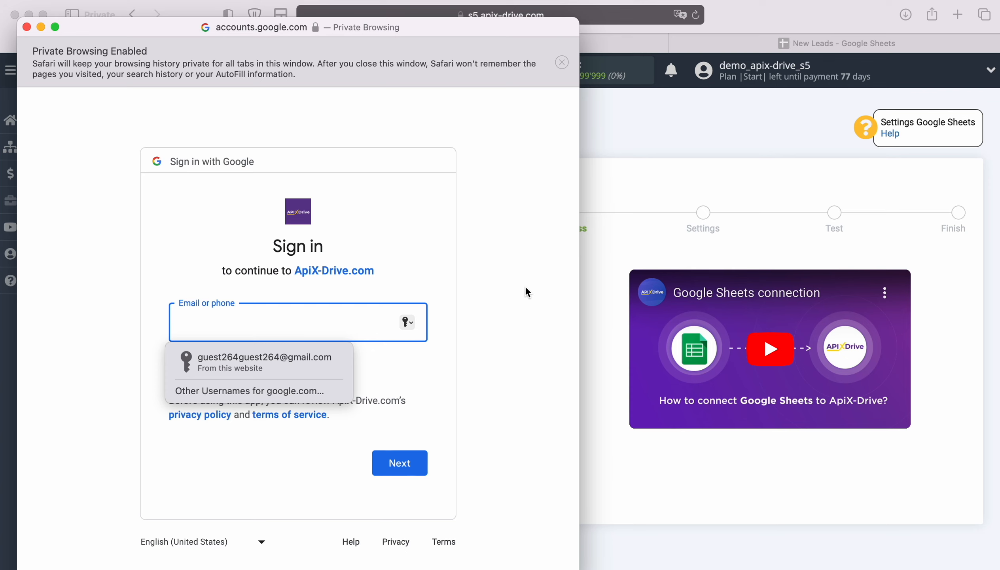
left_click(326, 353)
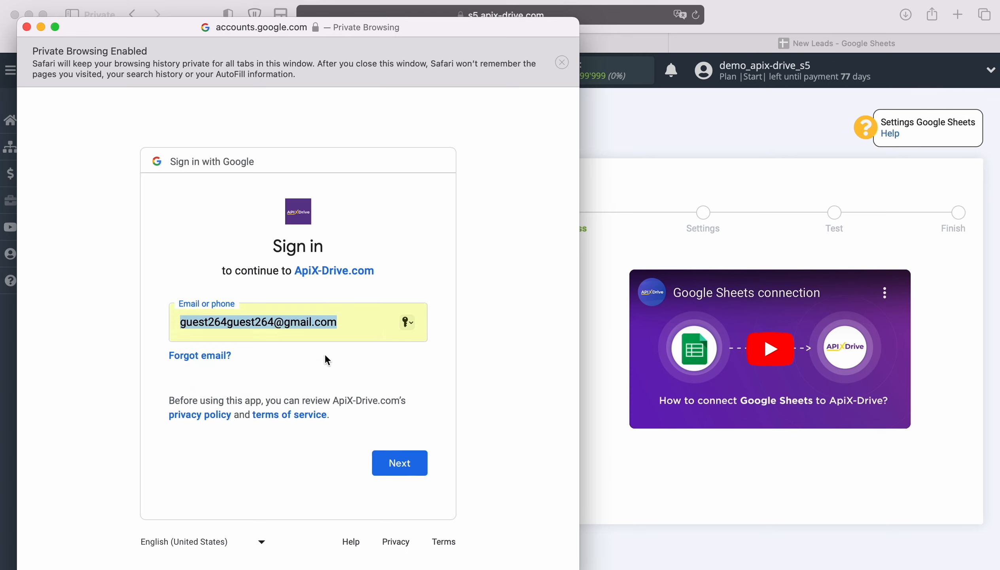
left_click(413, 457)
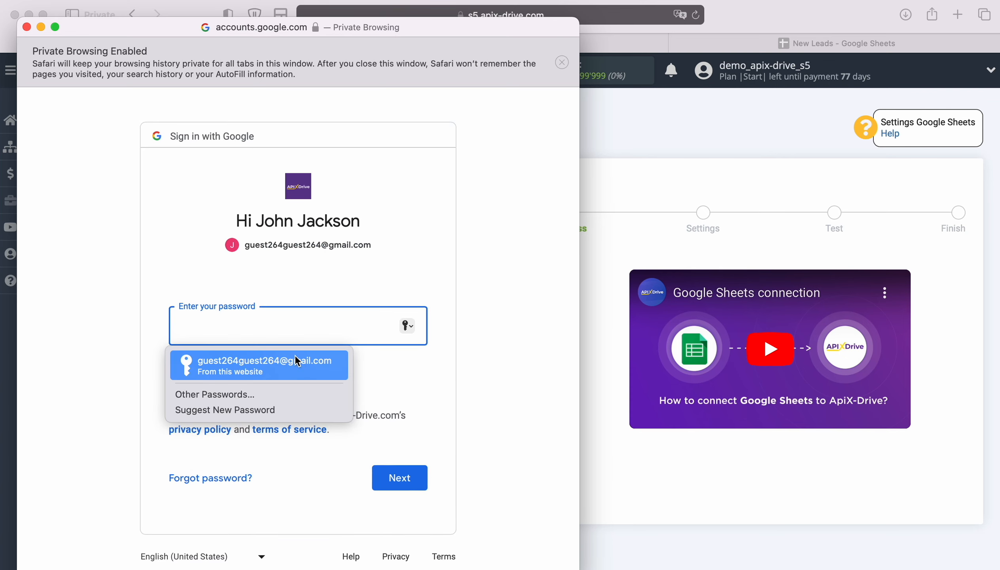
left_click(295, 354)
left_click(412, 476)
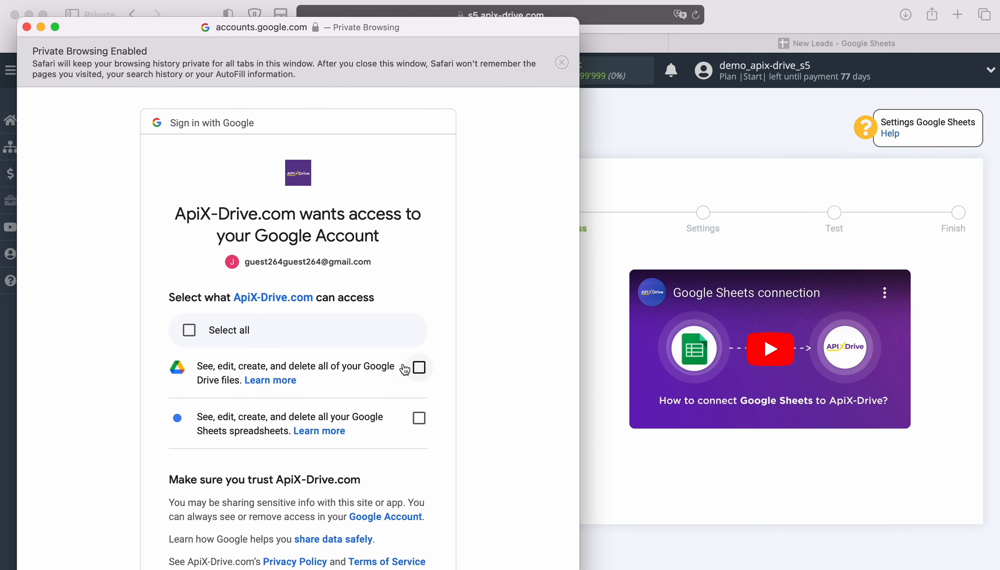
- Grant ApiX-Drive access to all Google Drive files and Google Sheets spreadsheets and approve the authorization
left_click(419, 368)
left_click(419, 417)
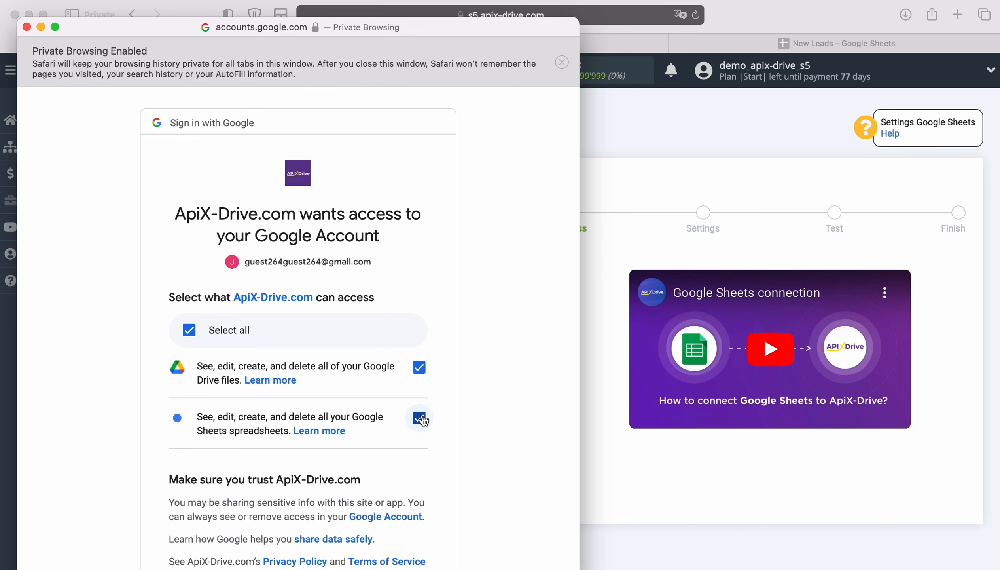
scroll(497, 421, "down", 2)
scroll(497, 421, "down", 2)
left_click(396, 514)
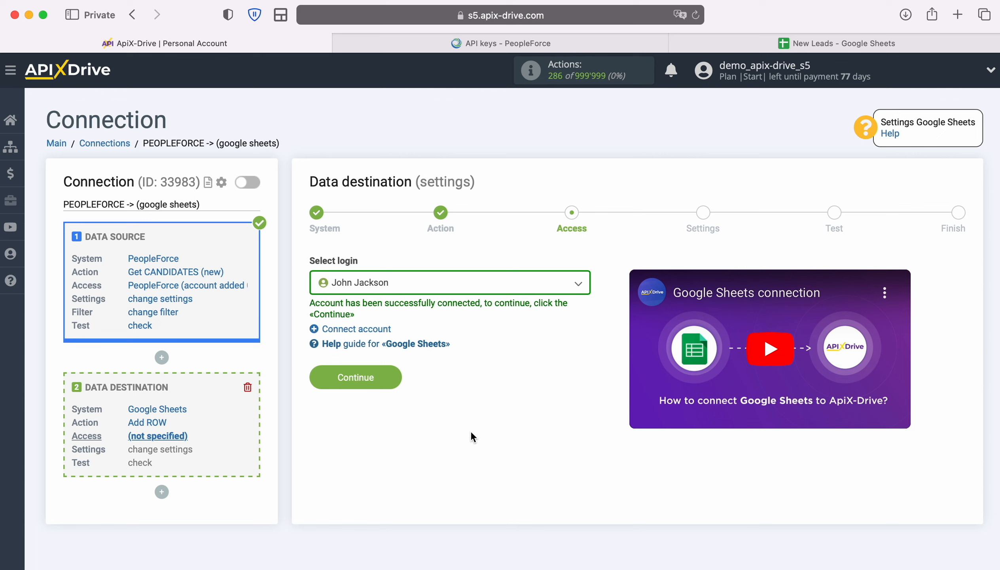
- Select the newly connected Google account as the data destination login and continue to the settings
left_click(577, 285)
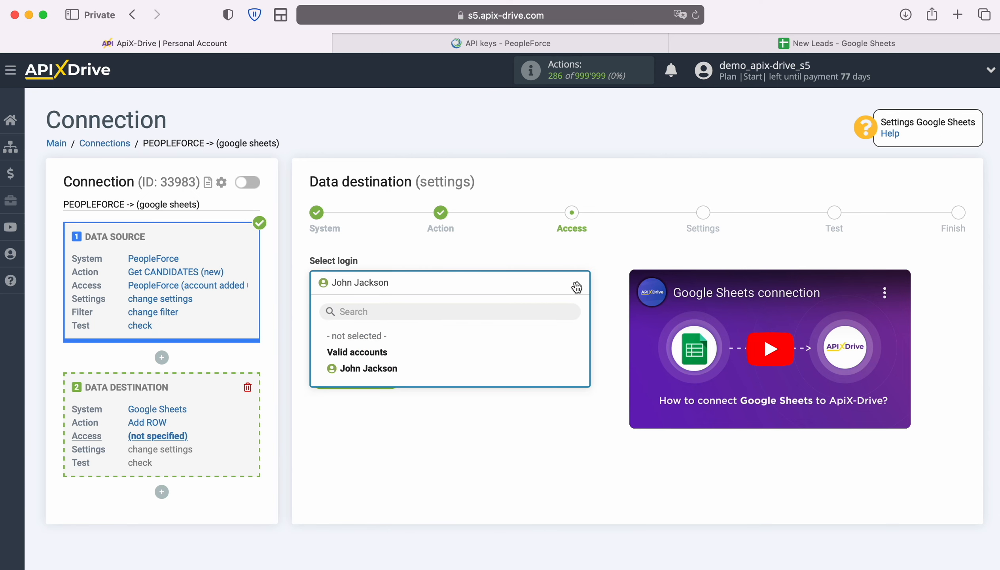
left_click(391, 366)
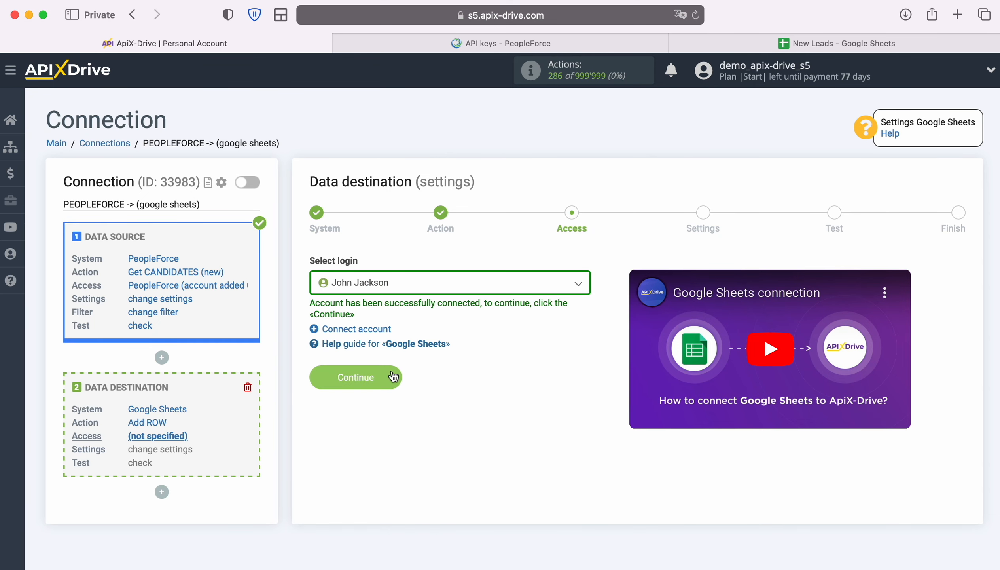
left_click(393, 370)
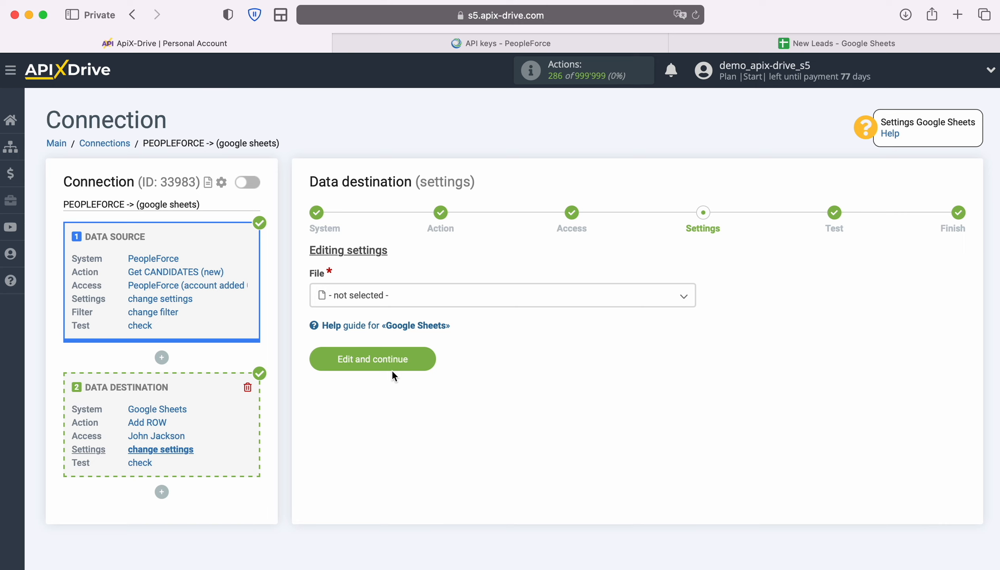
- Set the destination file to New Leads and its sheet to New Leads
left_click(402, 297)
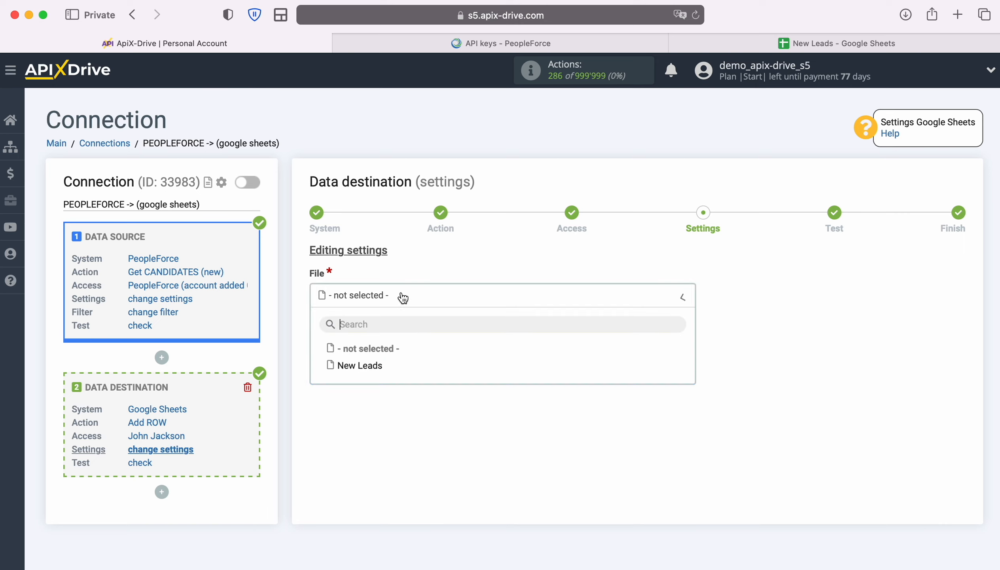
left_click(373, 367)
left_click(379, 359)
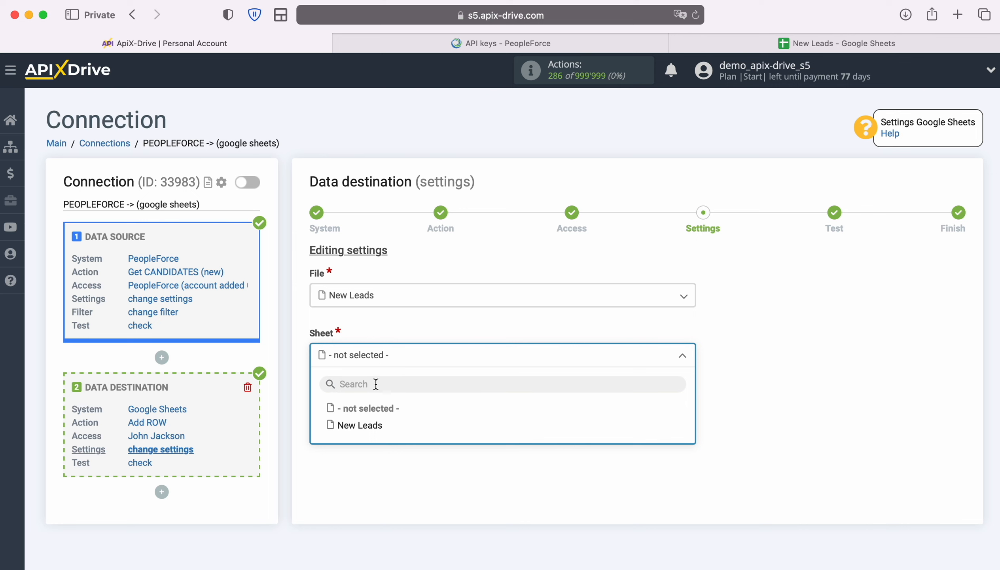
left_click(375, 427)
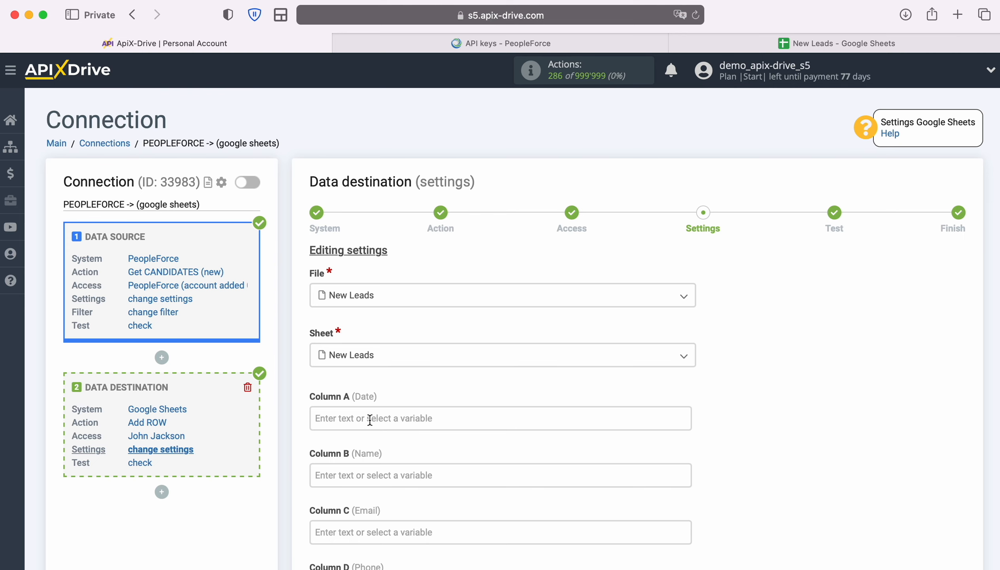
- Map Column A (Date) to the PeopleForce "cf date" variable
left_click(375, 428)
scroll(623, 342, "down", 5)
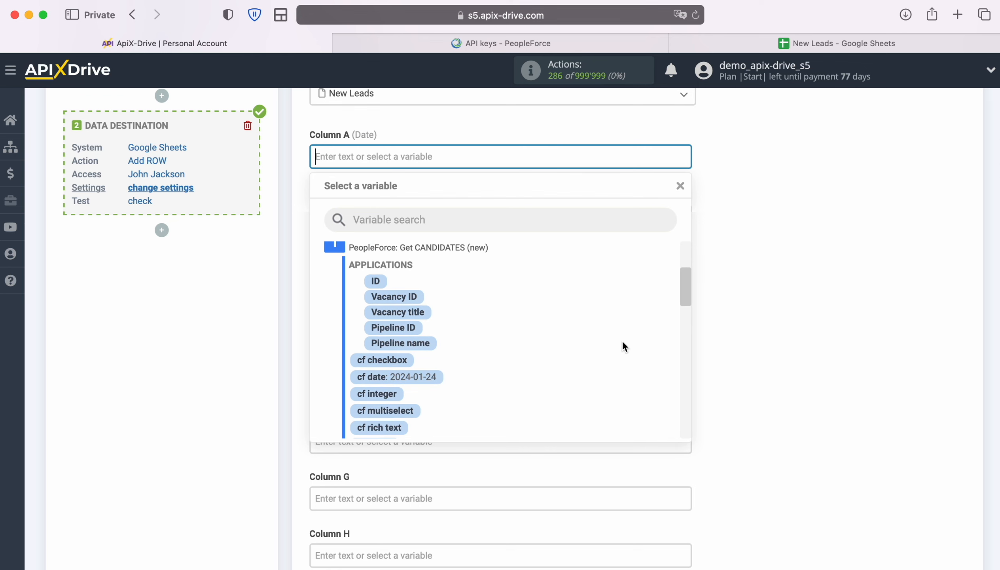
left_click(426, 376)
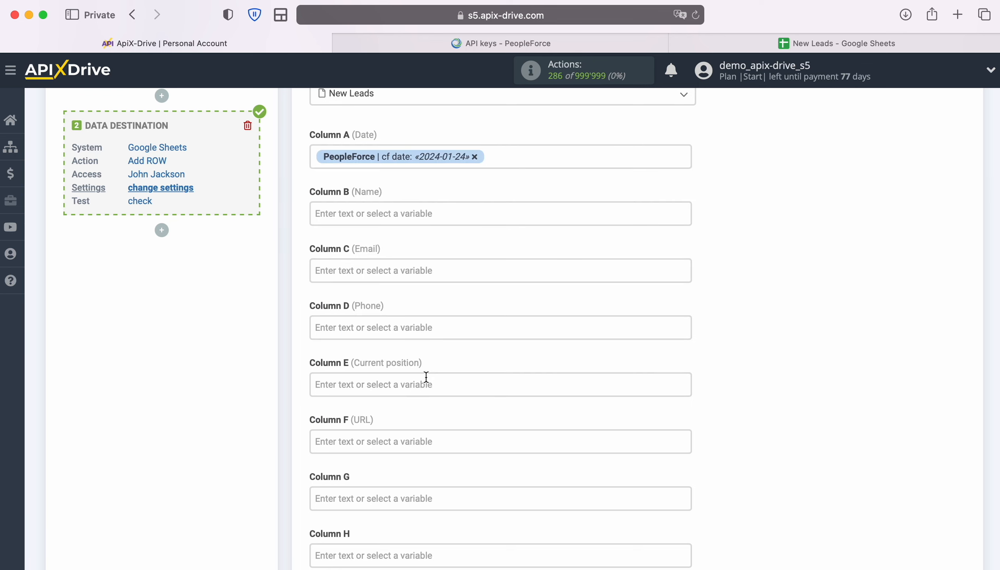
- Map Column B (Name) to the candidate's "Full name" variable from PeopleForce
left_click(397, 218)
scroll(576, 341, "down", 1)
scroll(577, 346, "down", 5)
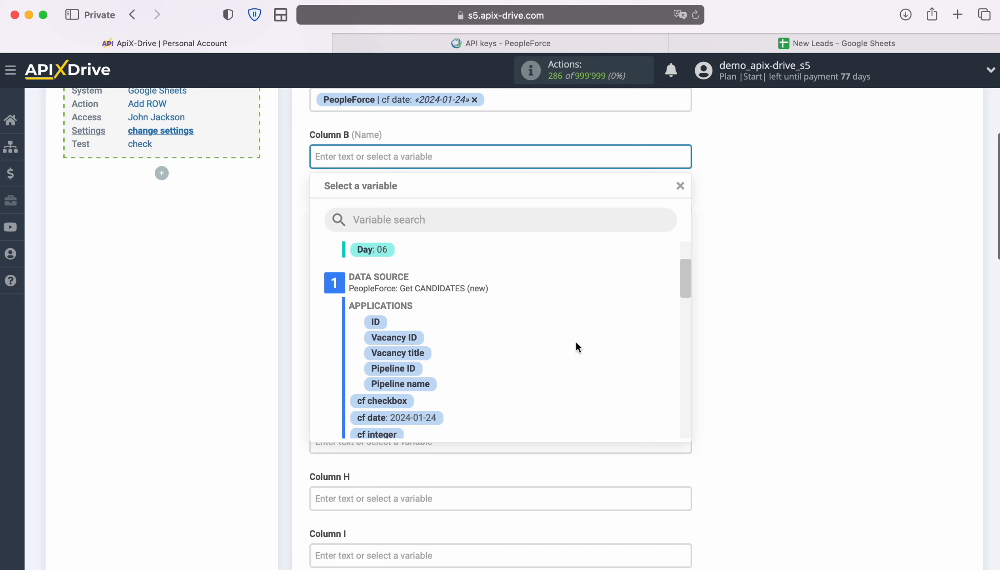
scroll(576, 348, "down", 5)
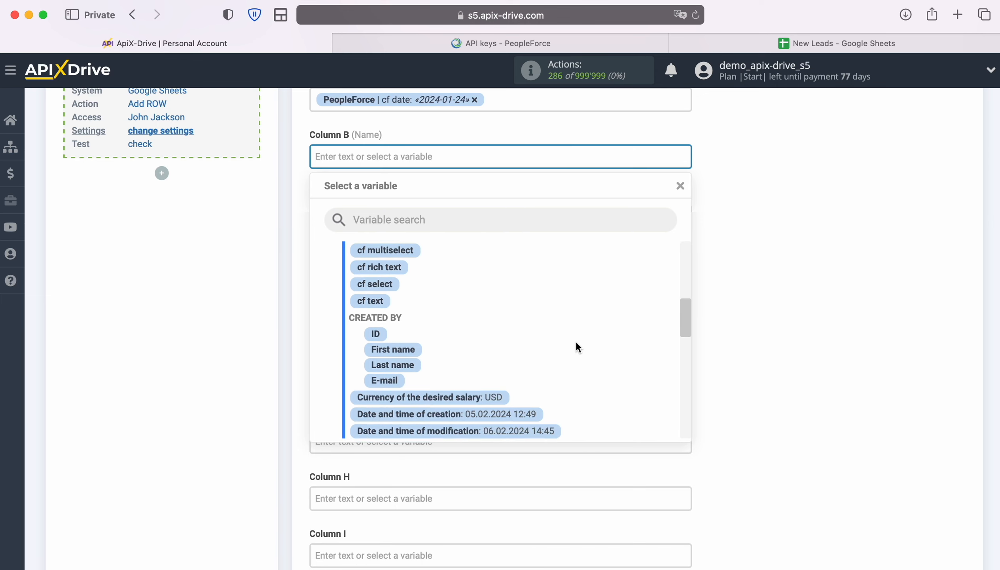
scroll(576, 340, "down", 1)
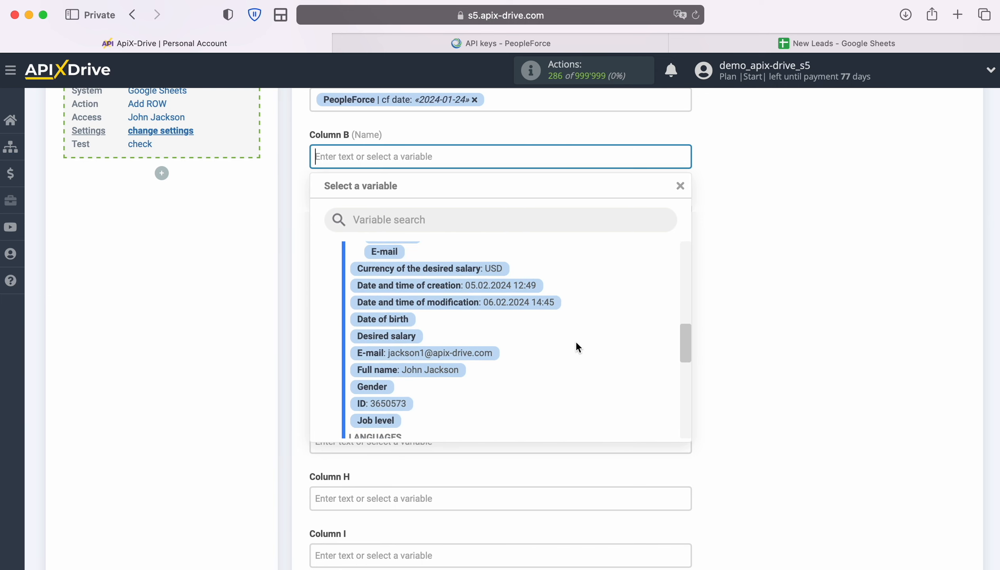
left_click(430, 365)
- Map Column C (Email) to the candidate's own "E-mail" variable from PeopleForce
left_click(397, 215)
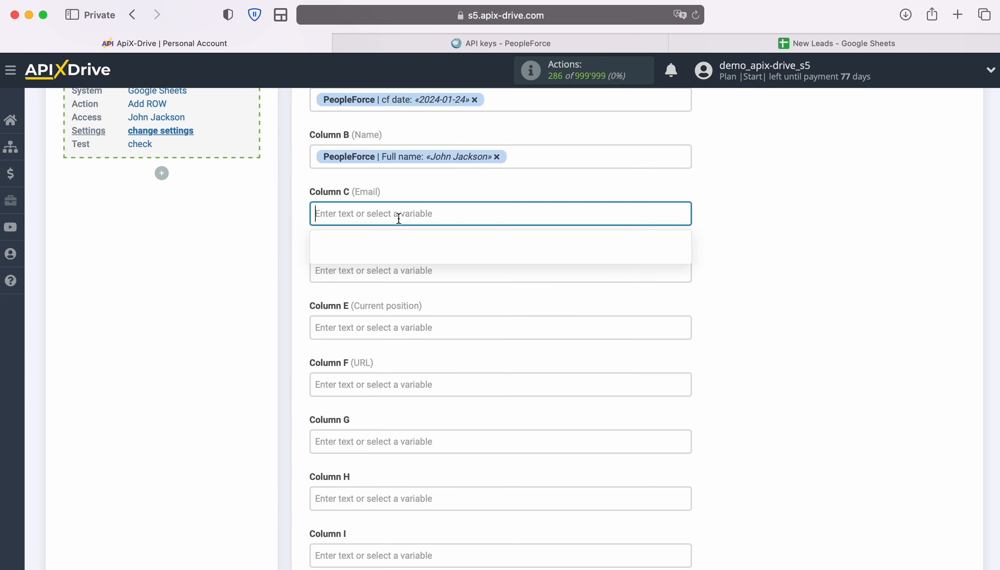
scroll(595, 342, "down", 10)
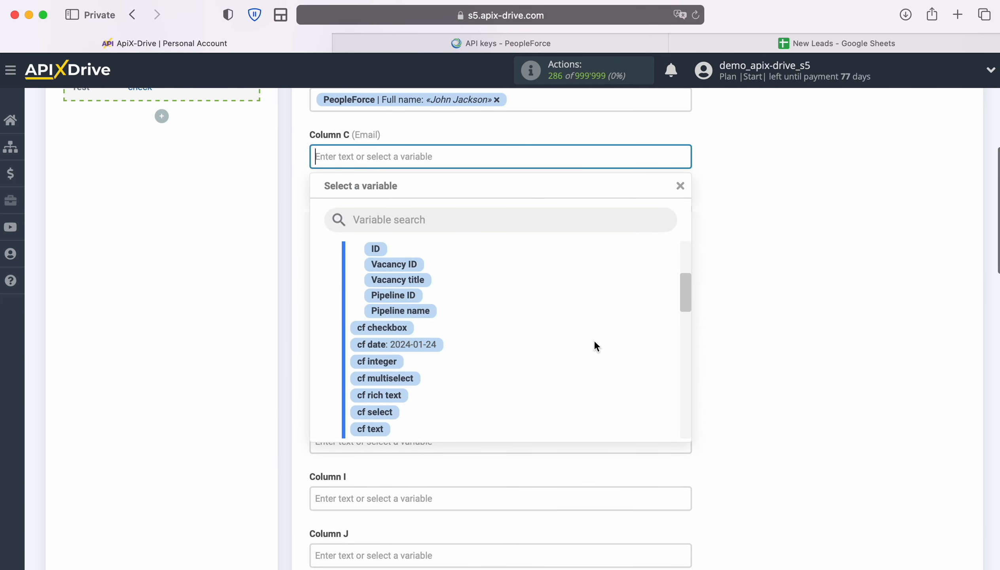
scroll(594, 339, "down", 5)
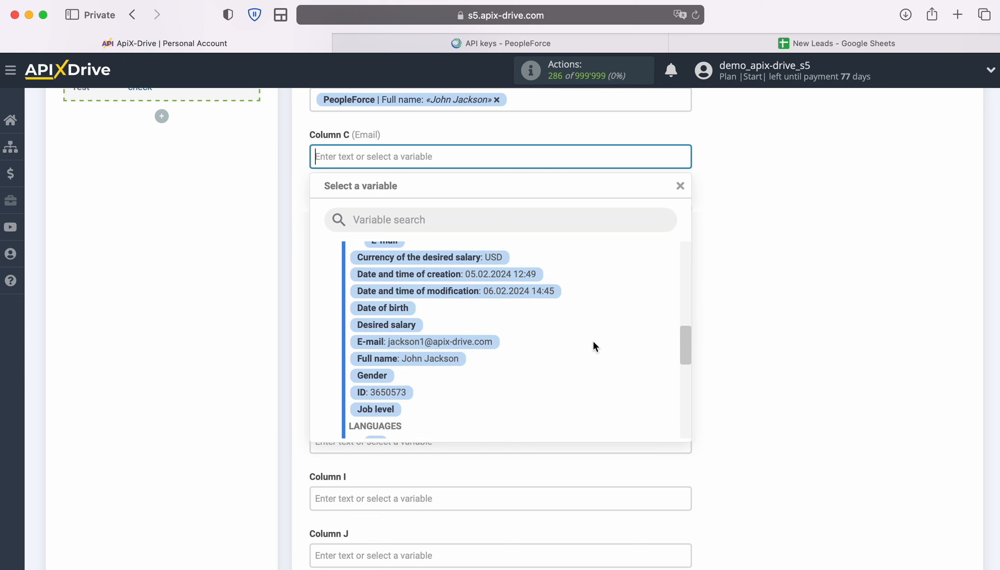
left_click(493, 343)
- Map Column D (Phone) to the PeopleForce "Phone numbers" variable
left_click(424, 213)
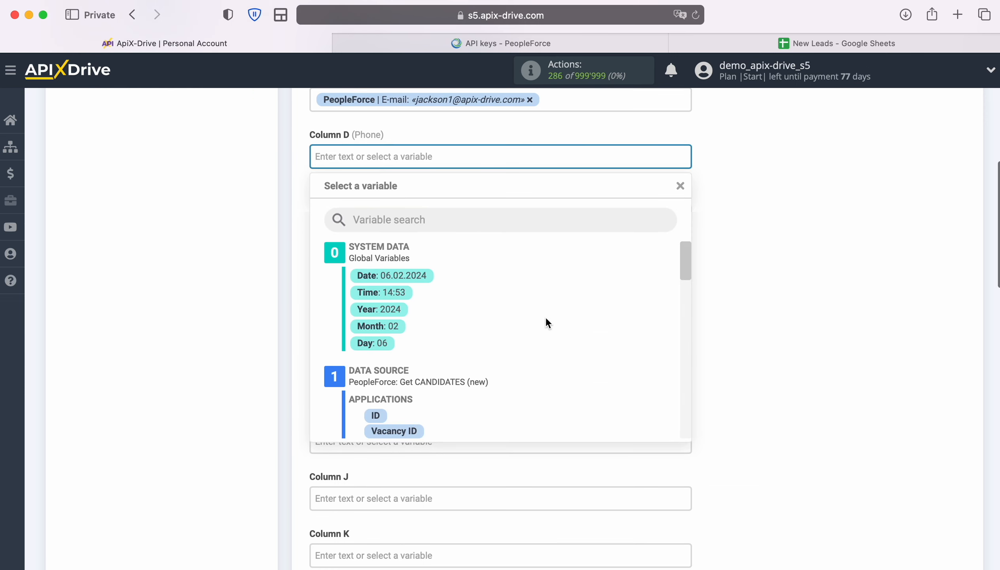
scroll(579, 319, "down", 3)
scroll(580, 321, "down", 5)
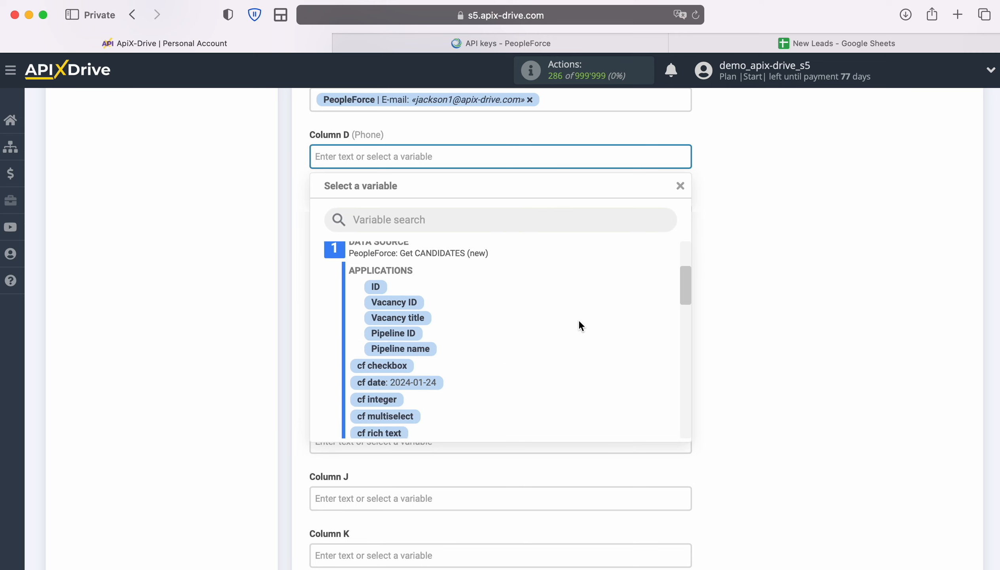
scroll(578, 319, "down", 4)
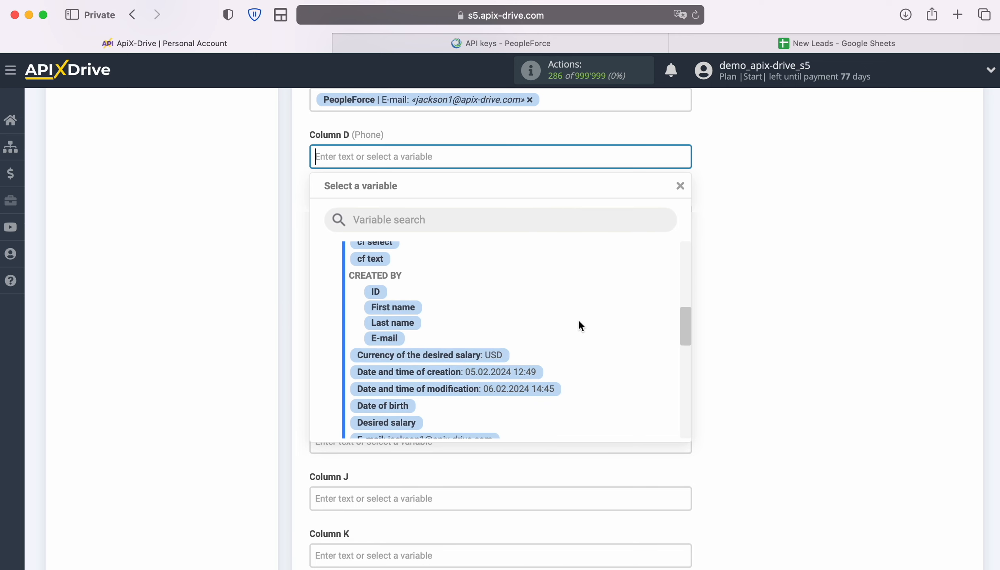
scroll(581, 326, "down", 4)
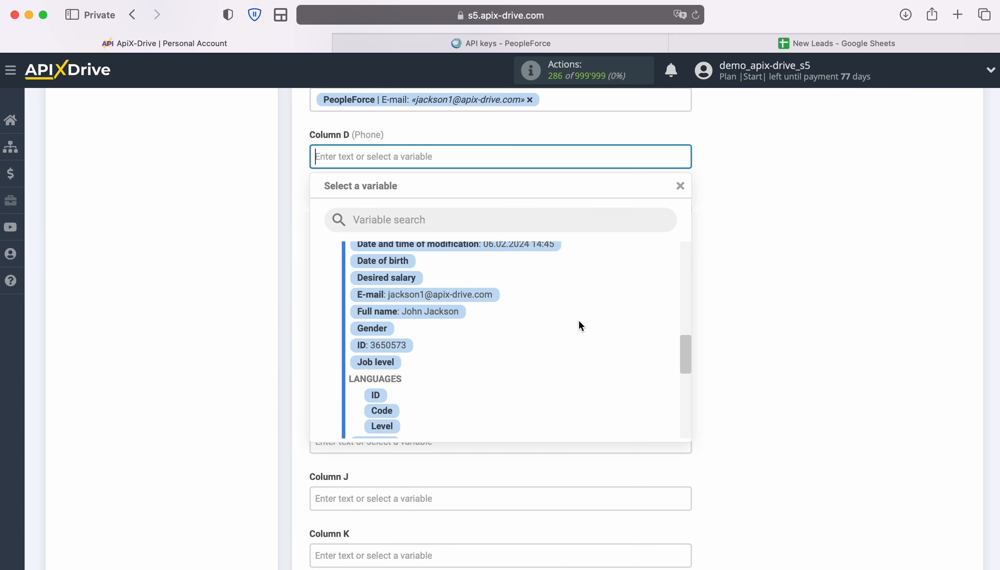
scroll(579, 319, "down", 3)
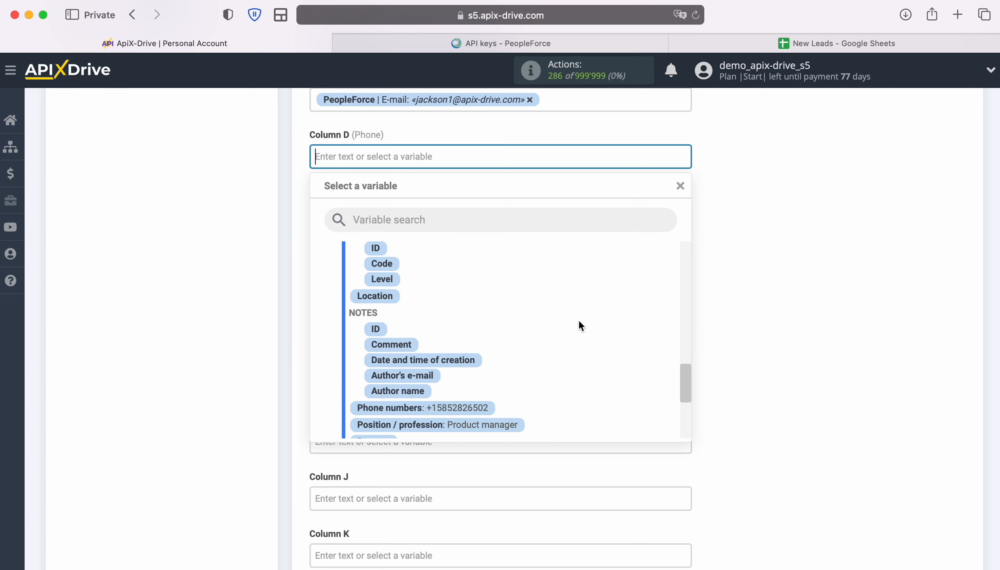
left_click(476, 355)
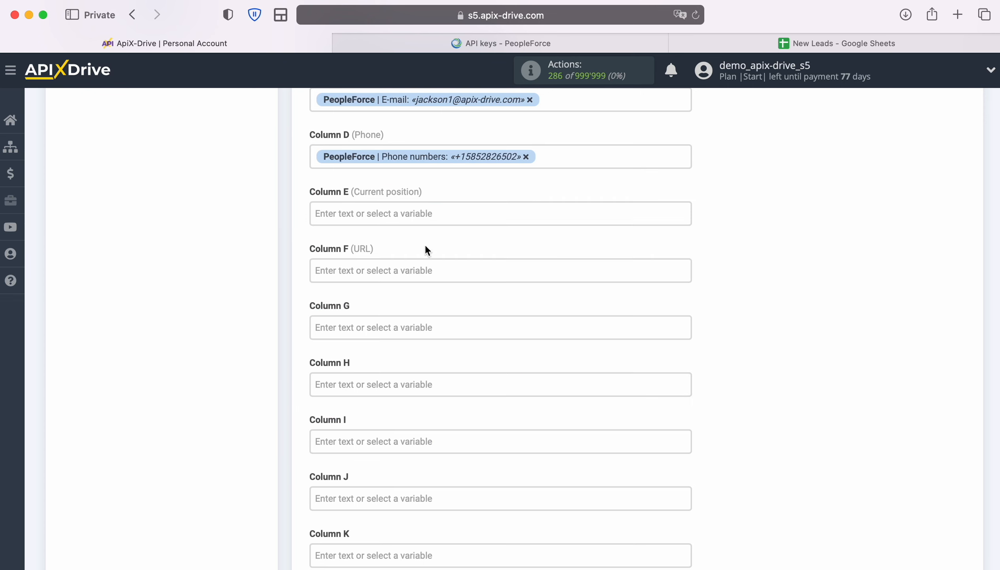
- Map Column E (Current position) to the PeopleForce "Position / profession" variable
left_click(425, 213)
scroll(599, 337, "down", 1)
scroll(599, 332, "down", 10)
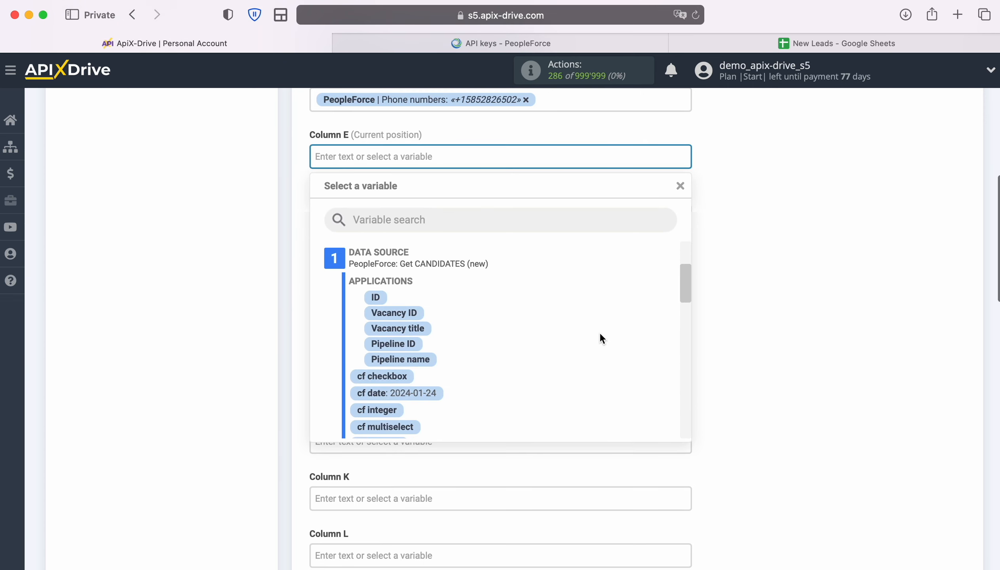
scroll(600, 334, "down", 5)
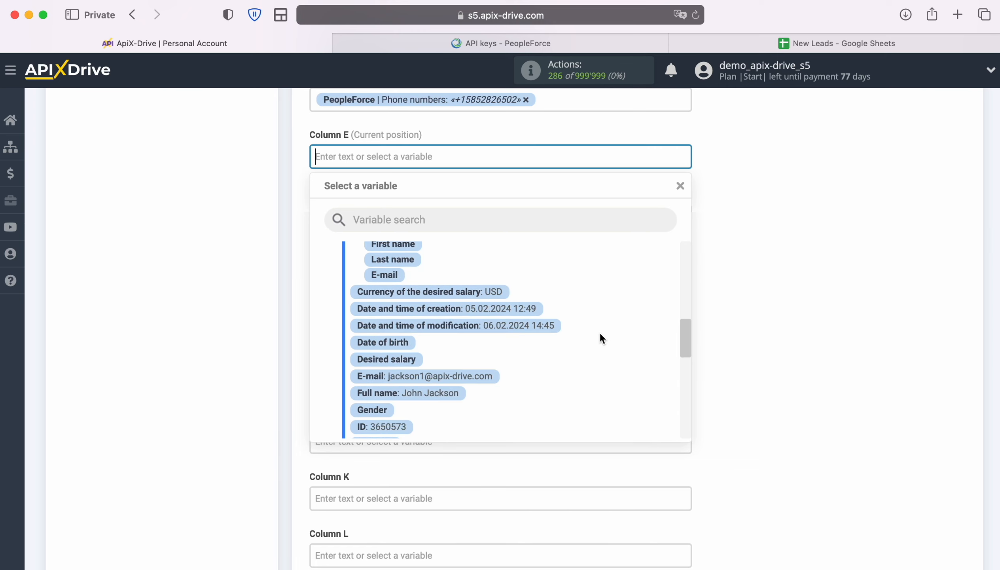
scroll(601, 334, "down", 5)
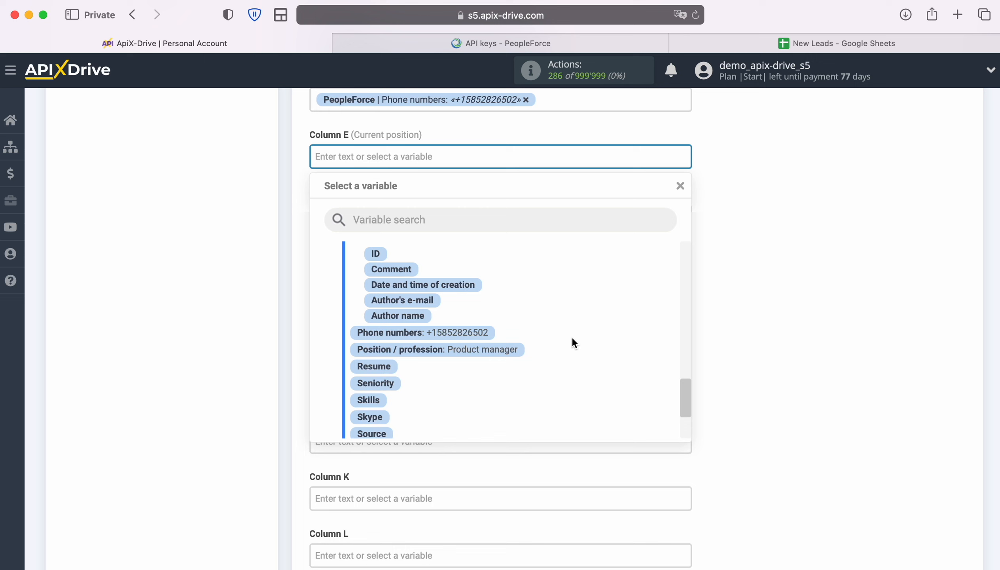
left_click(517, 349)
- Map Column F (URL) to the PeopleForce "URLs" variable
left_click(435, 215)
scroll(598, 367, "down", 5)
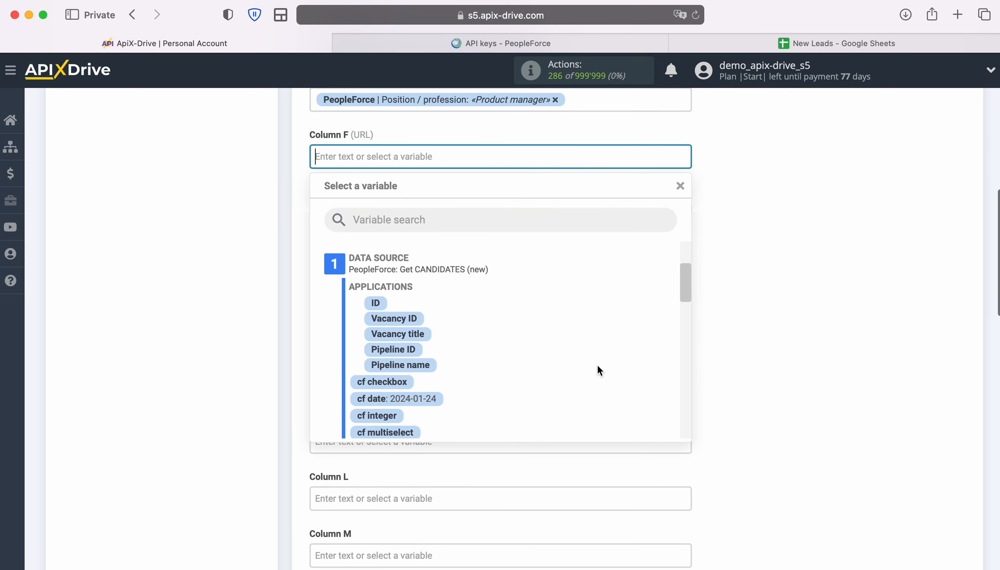
scroll(596, 364, "down", 5)
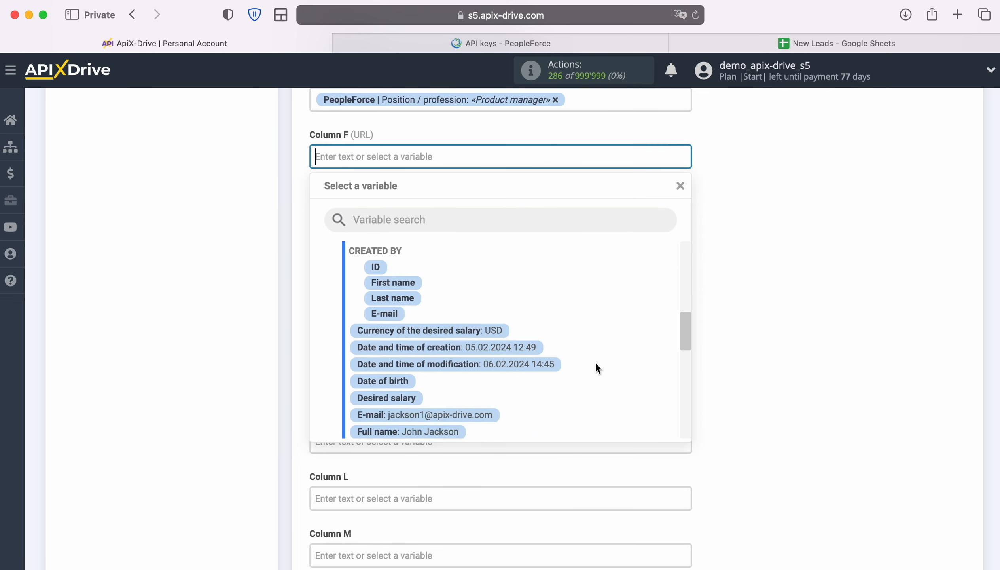
scroll(597, 368, "down", 5)
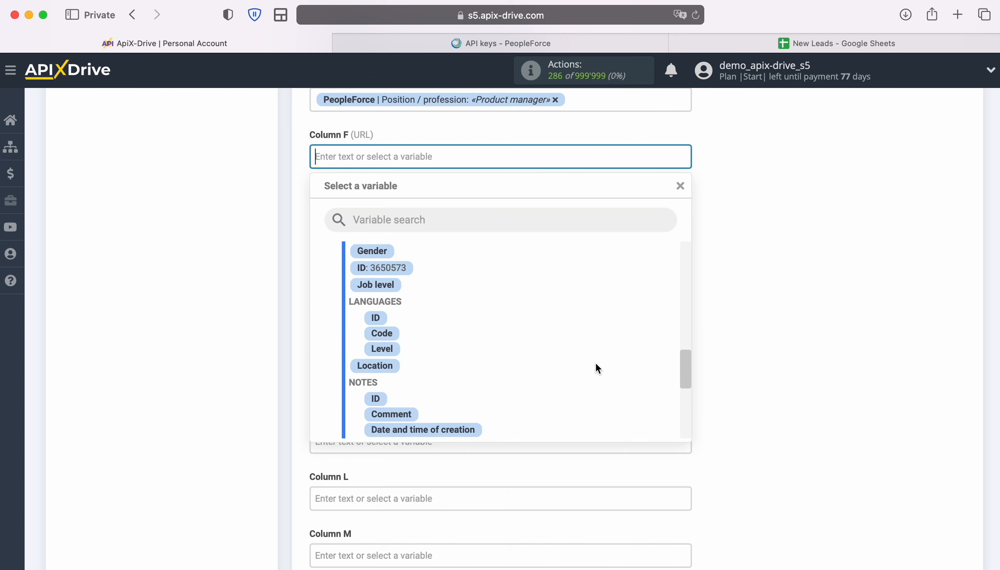
scroll(597, 365, "down", 3)
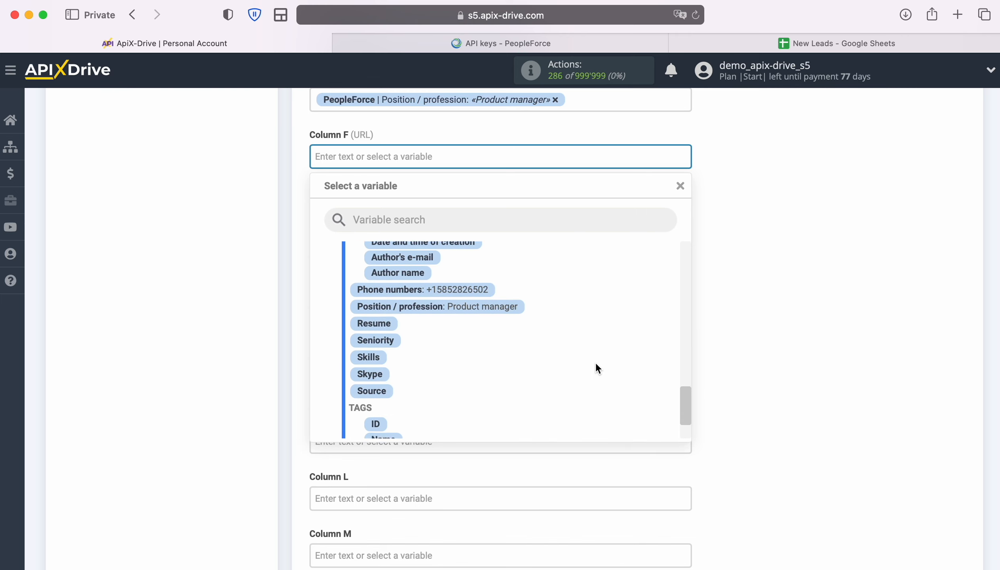
left_click(495, 411)
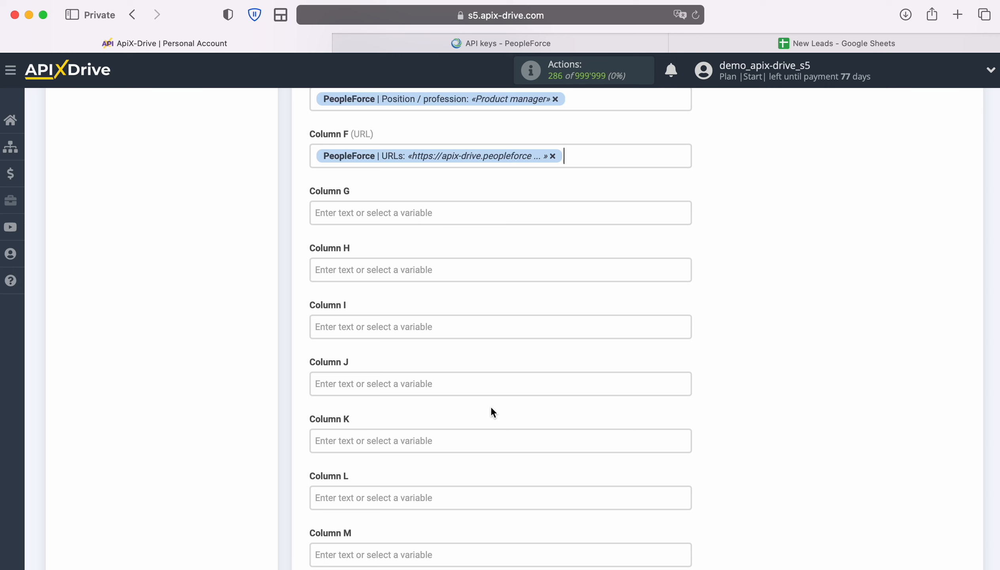
- Fill Column G with the fixed text "New Candidates from PeopleForce"
left_click(338, 213)
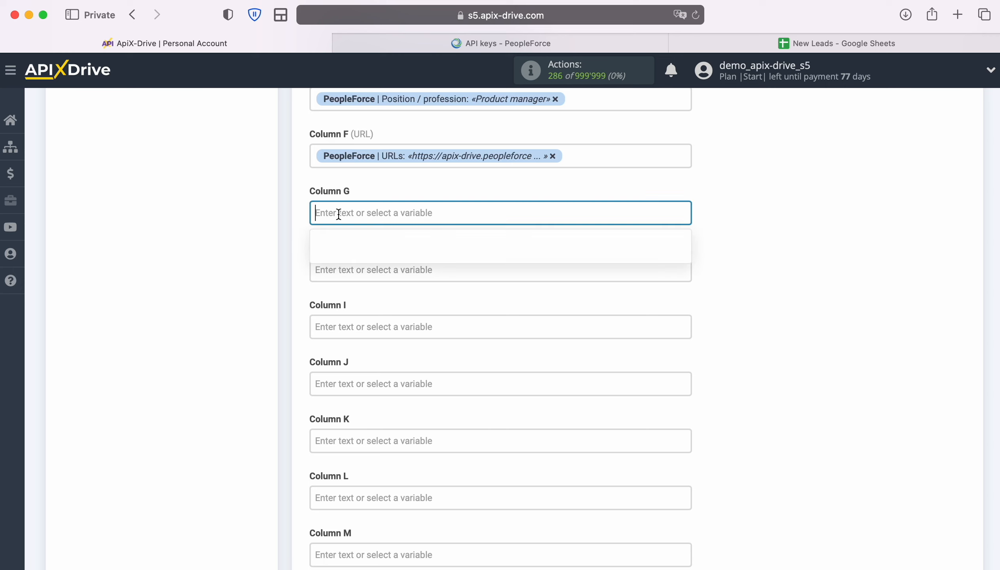
type("New")
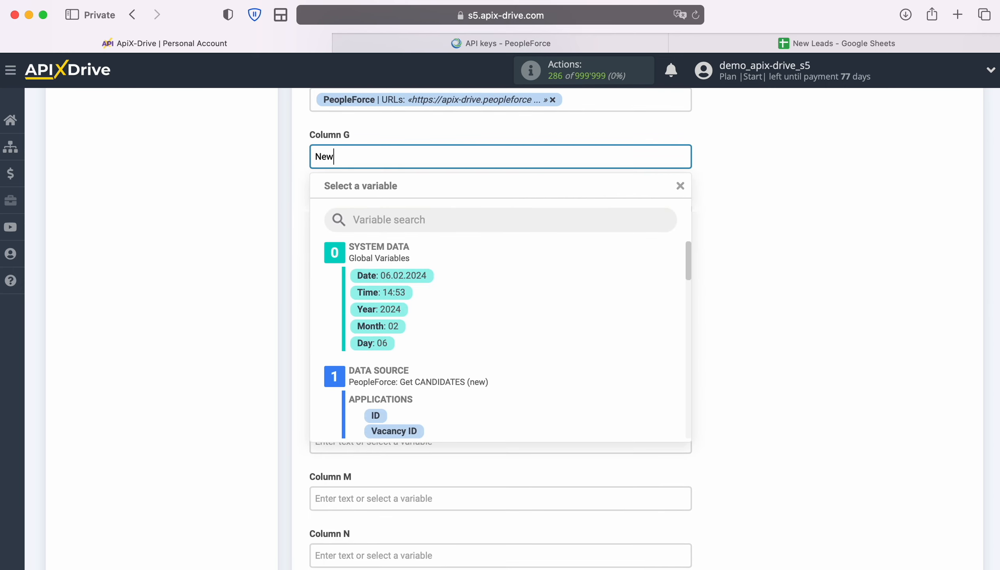
type(" Candidates from PeopleForce")
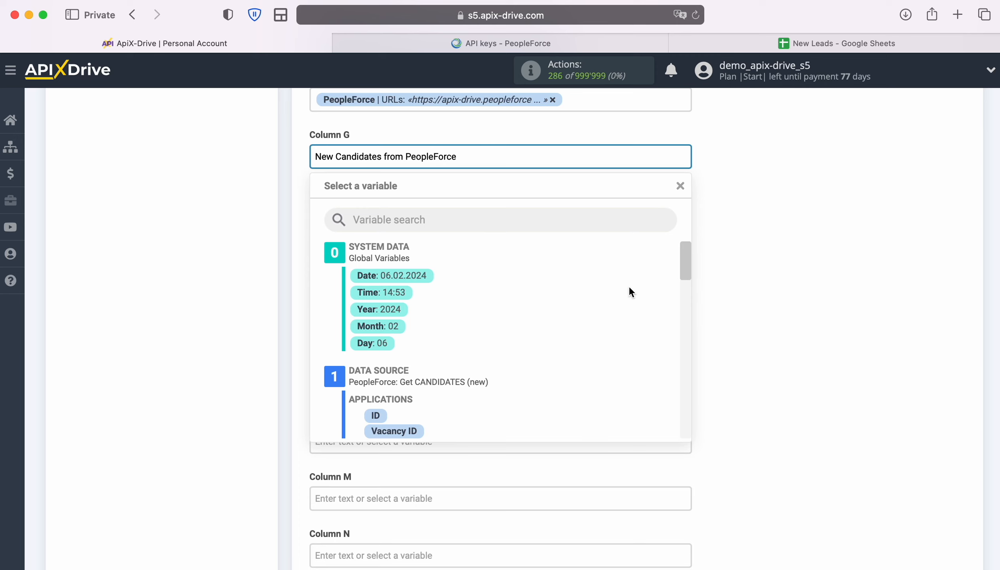
left_click(801, 283)
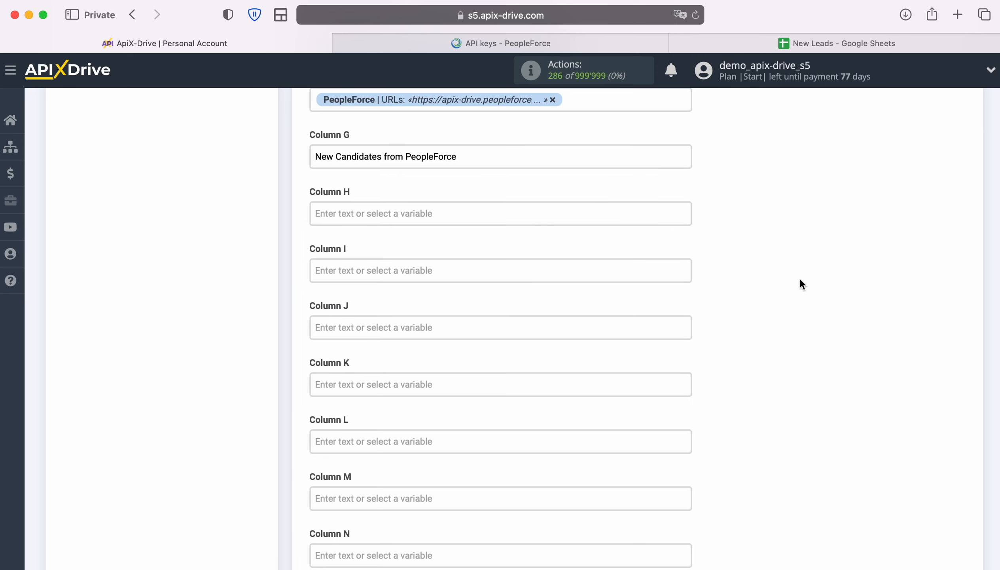
- Save the Google Sheets column mapping and continue to the data destination's test stage
scroll(801, 280, "down", 10)
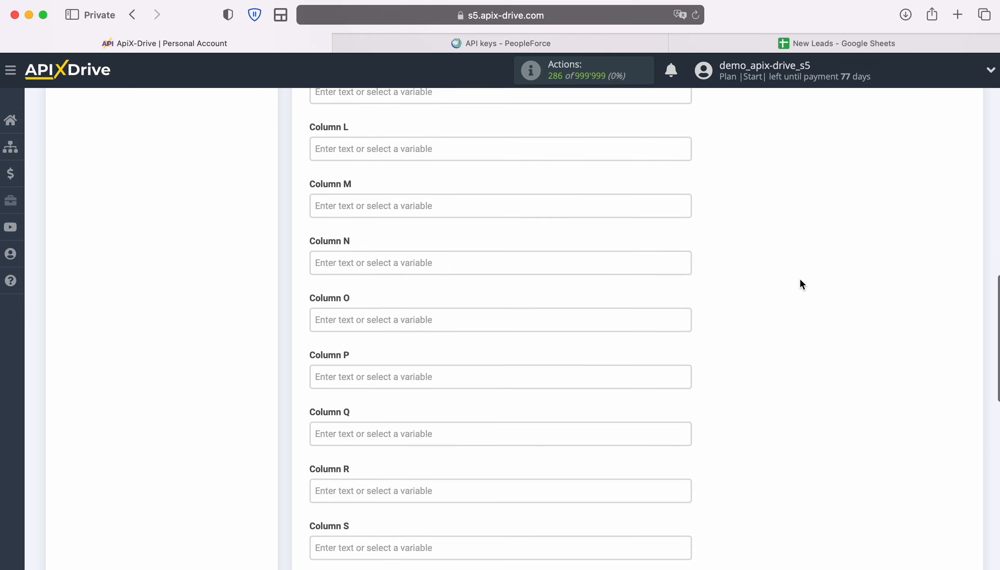
scroll(800, 280, "down", 10)
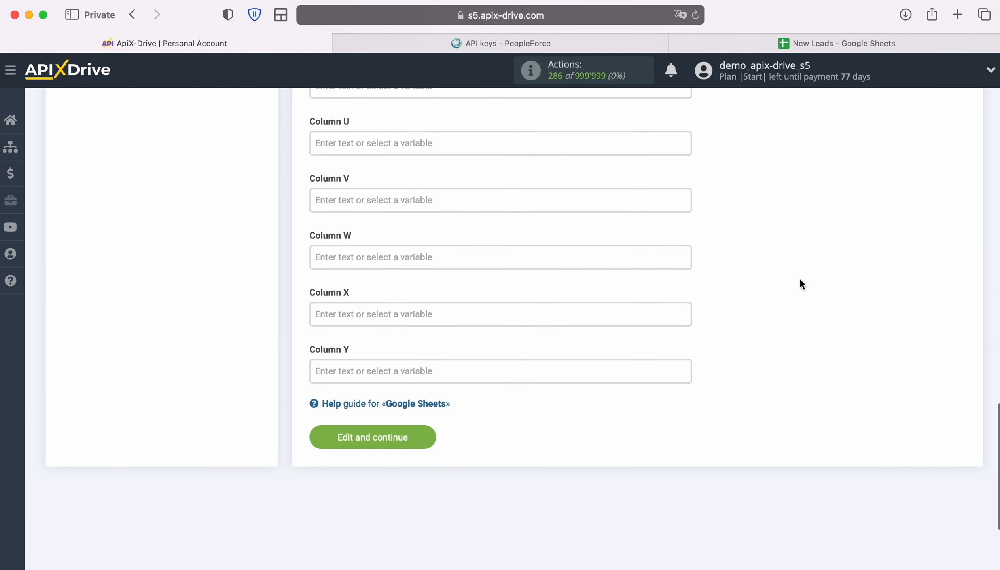
left_click(424, 435)
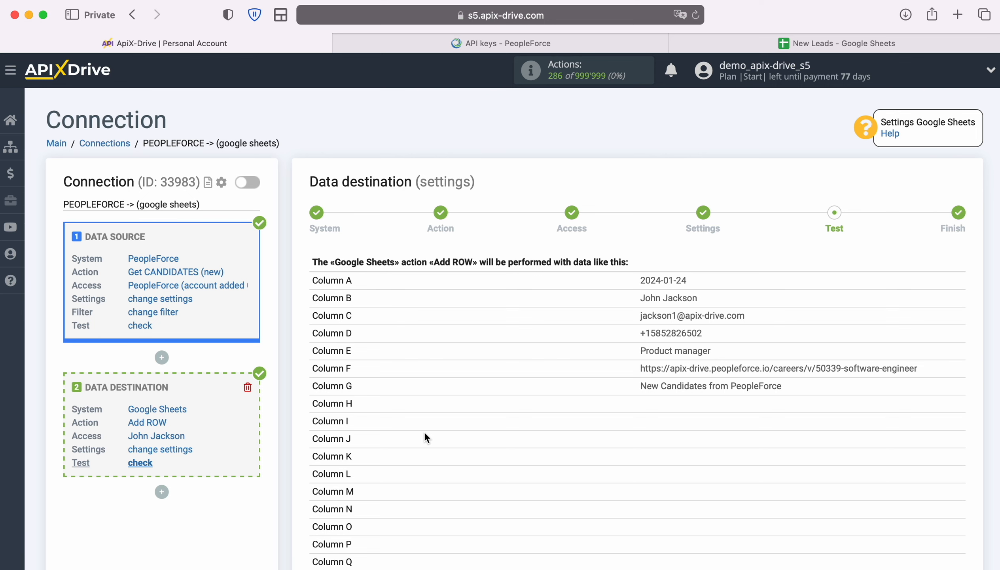
- Send the test data to Google Sheets and check the added row in the New Leads spreadsheet
scroll(424, 431, "down", 5)
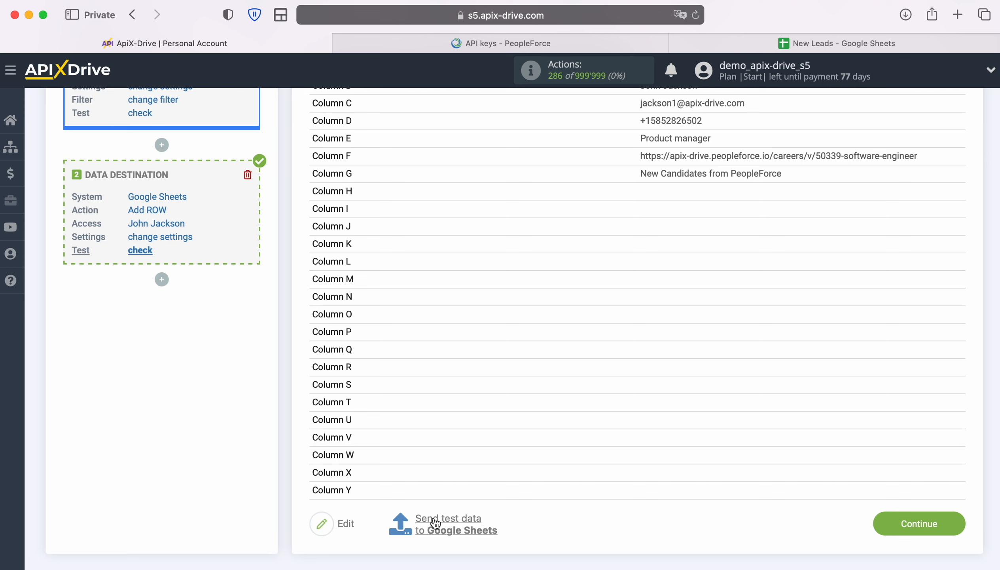
left_click(447, 524)
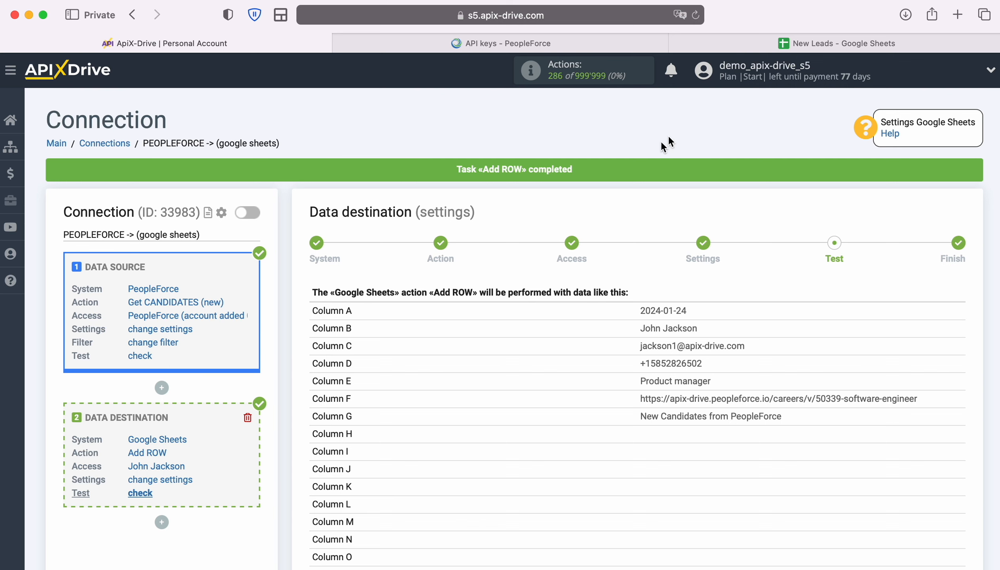
left_click(782, 46)
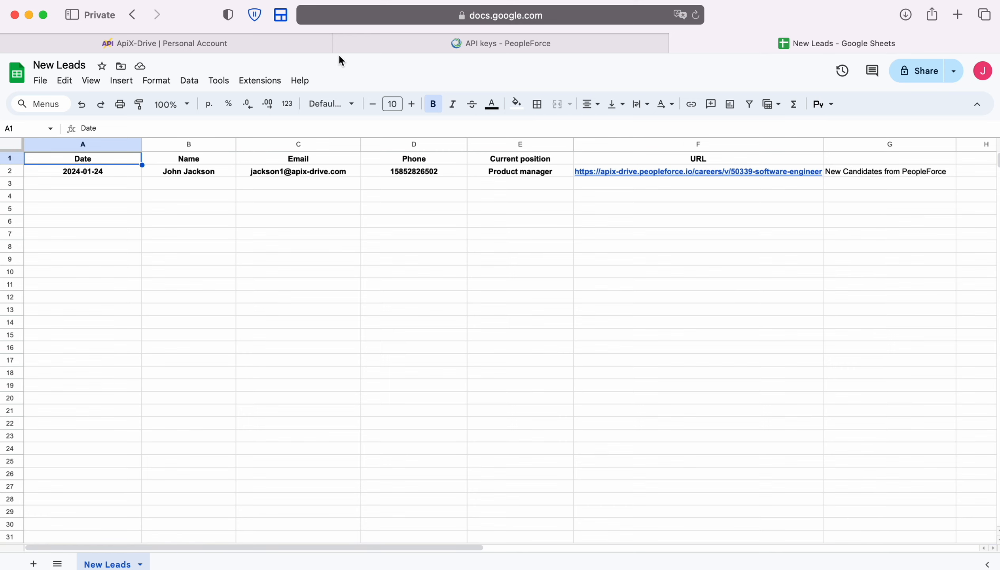
- Return to ApiX-Drive, finish the data destination setup and enable automatic updates for the connection
left_click(281, 47)
scroll(918, 437, "down", 5)
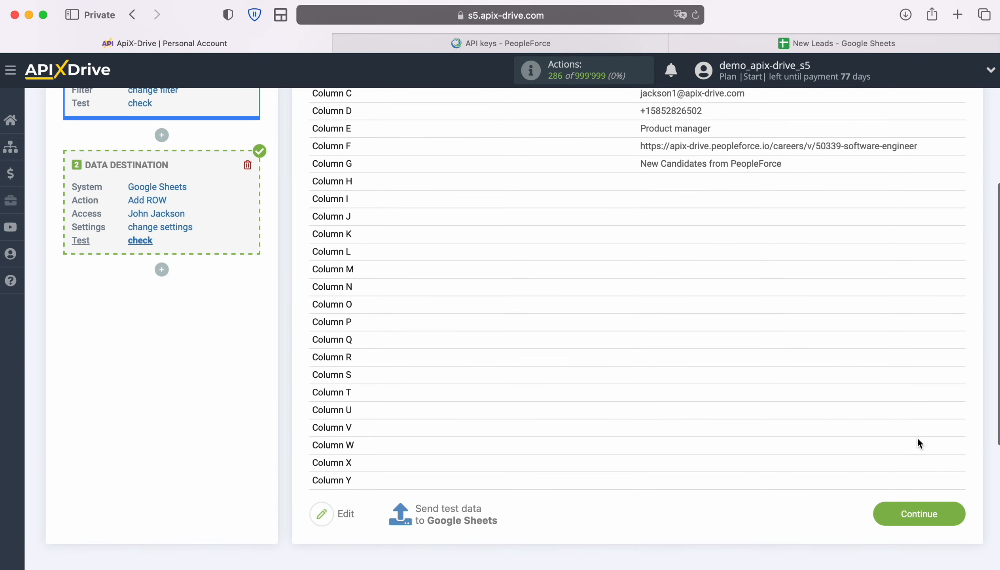
left_click(952, 508)
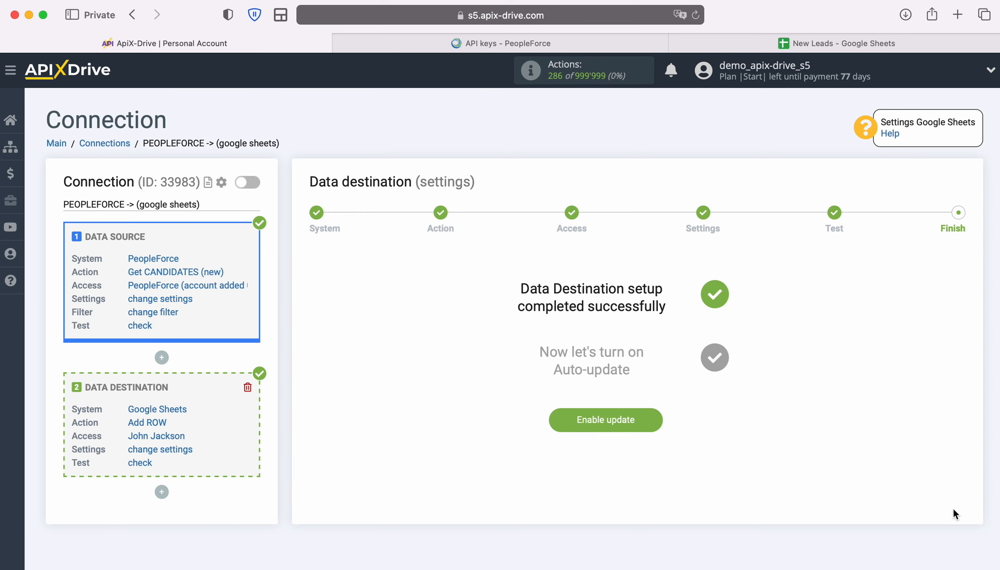
left_click(657, 416)
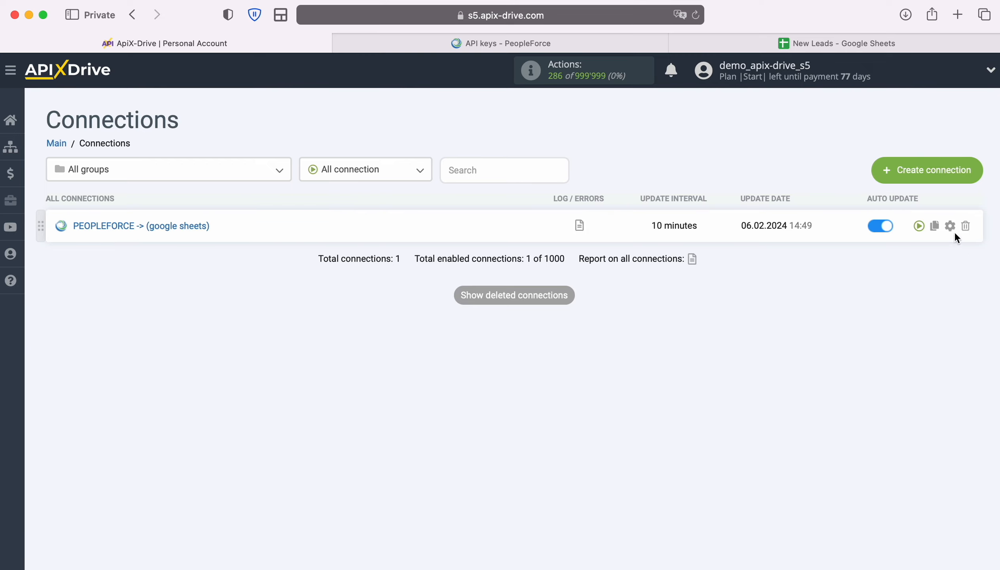
- Set the update interval of the PEOPLEFORCE -> (google sheets) connection to 5 minutes and save its settings
left_click(951, 225)
left_click(557, 327)
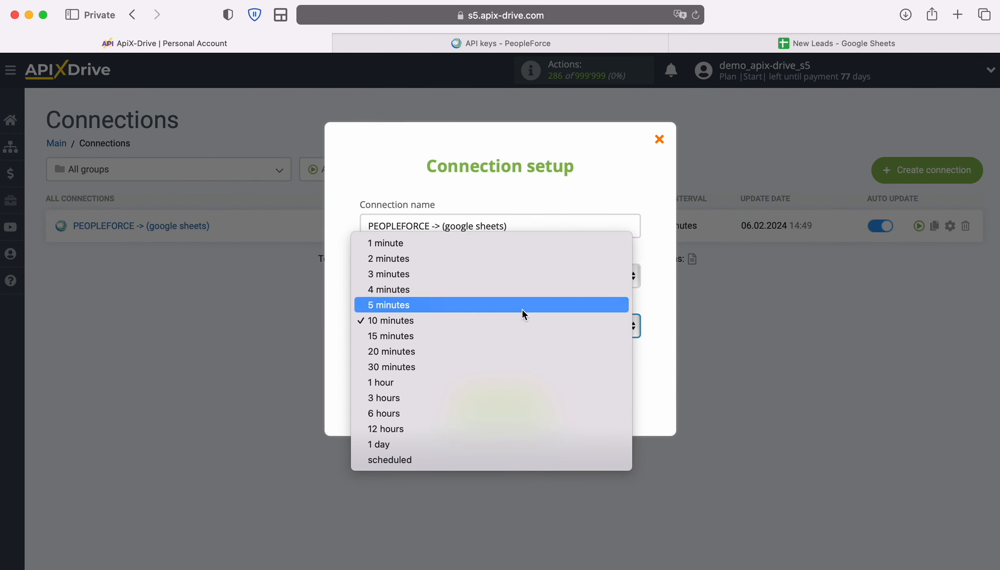
left_click(522, 308)
left_click(544, 404)
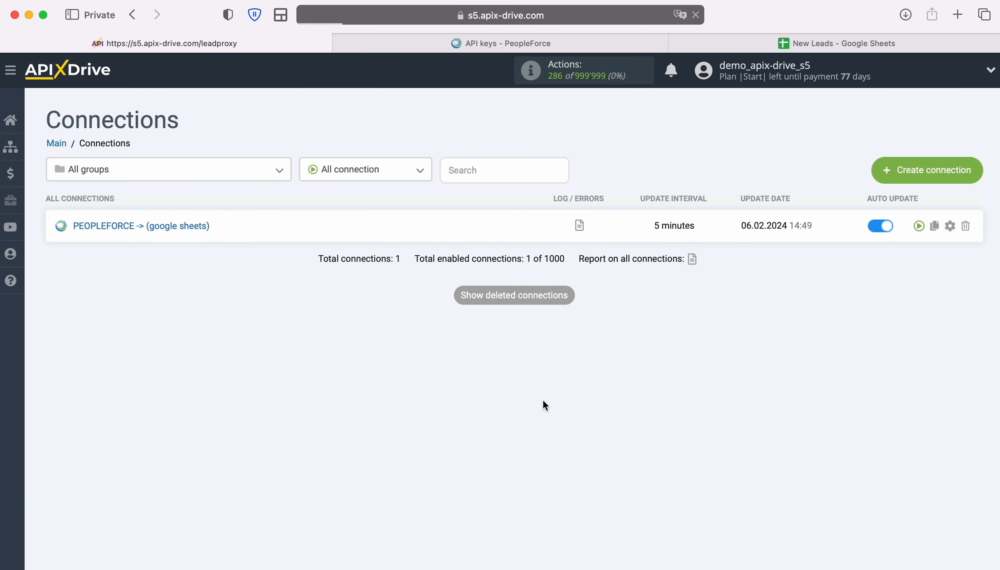